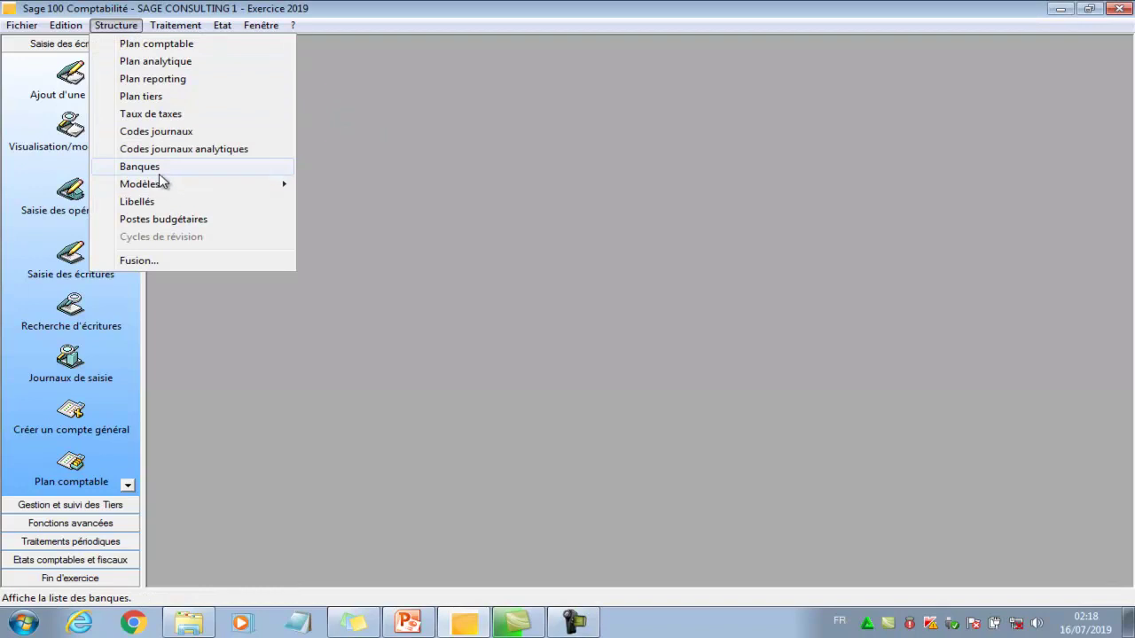
Step: Open the list of journal codes and start adding a new journal code
click(160, 133)
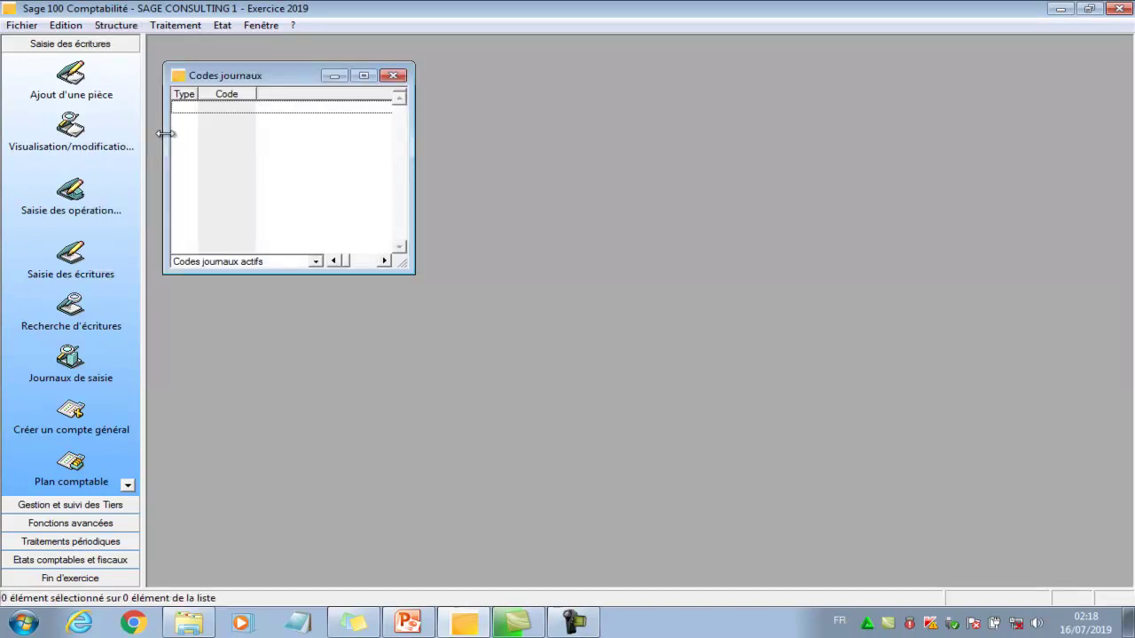
right_click(228, 169)
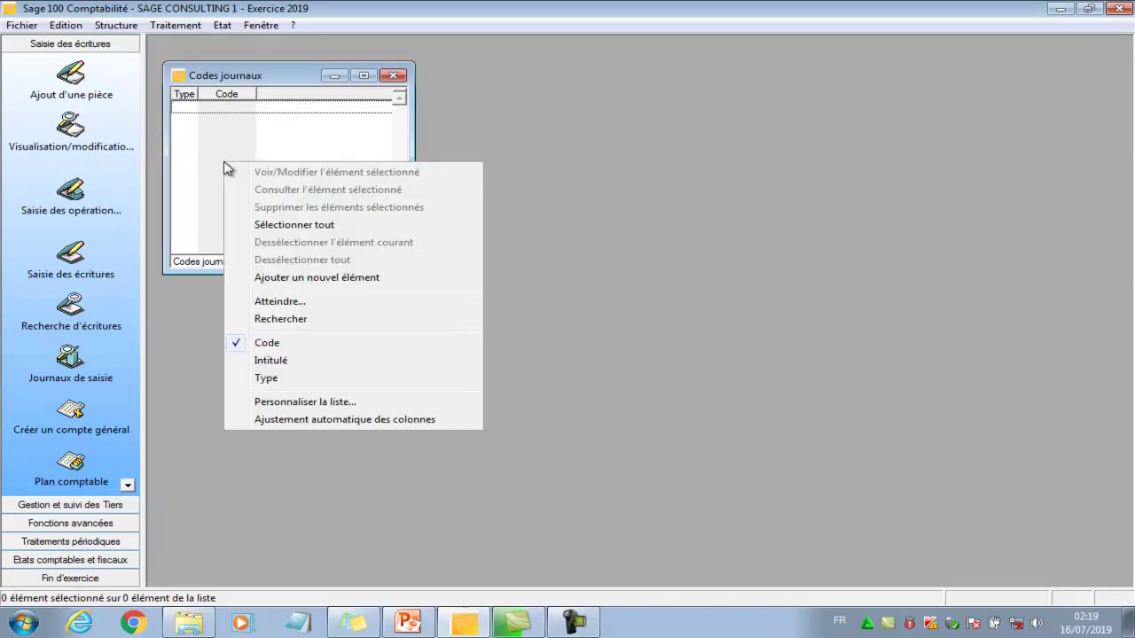
click(303, 281)
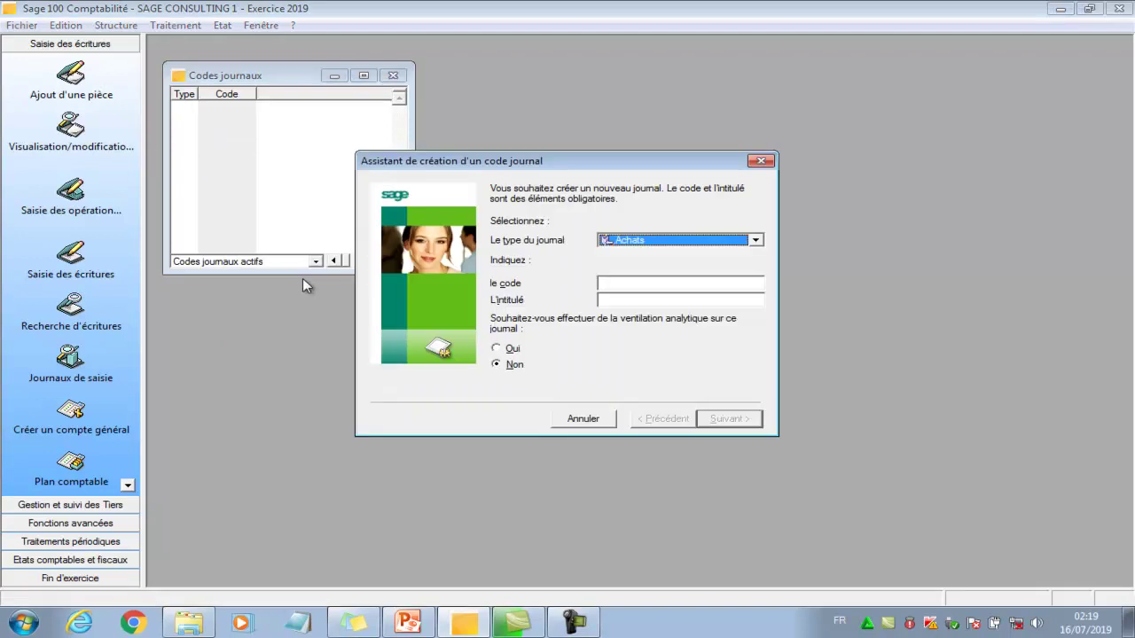
Step: Define the new journal with type Achats, code ACH and title "journal des achats"
click(756, 240)
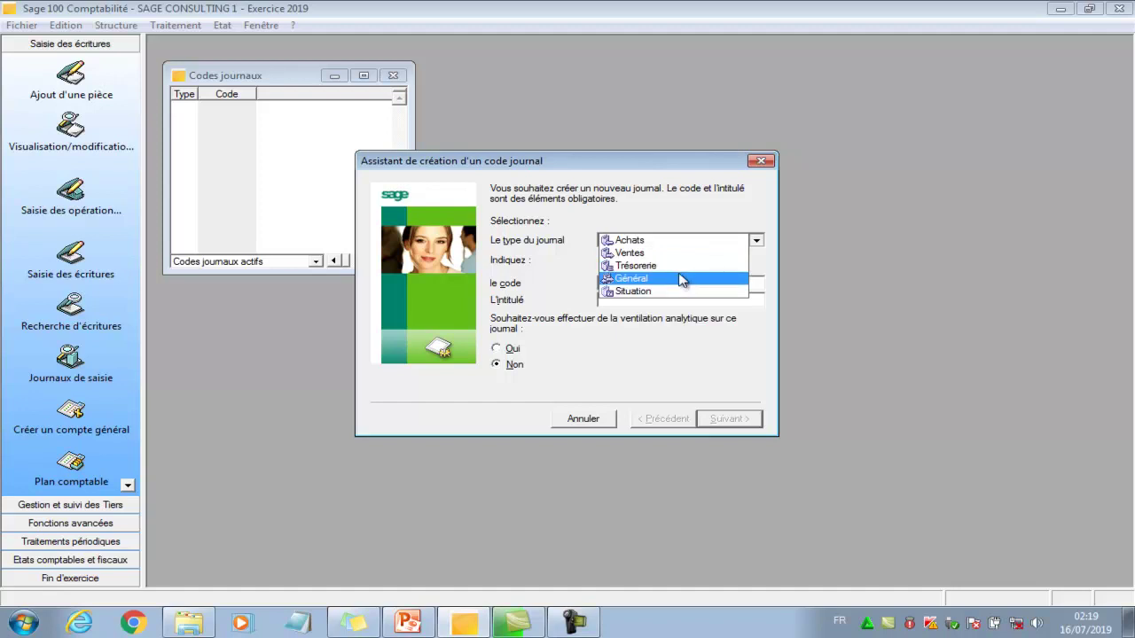
click(664, 242)
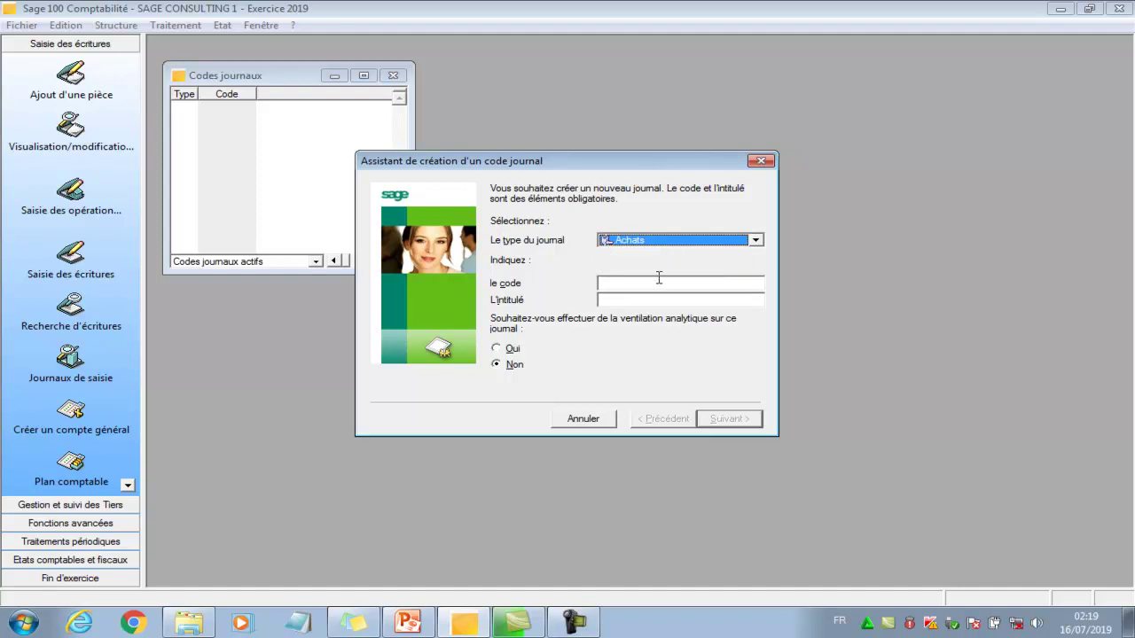
click(658, 279)
text(ACH)
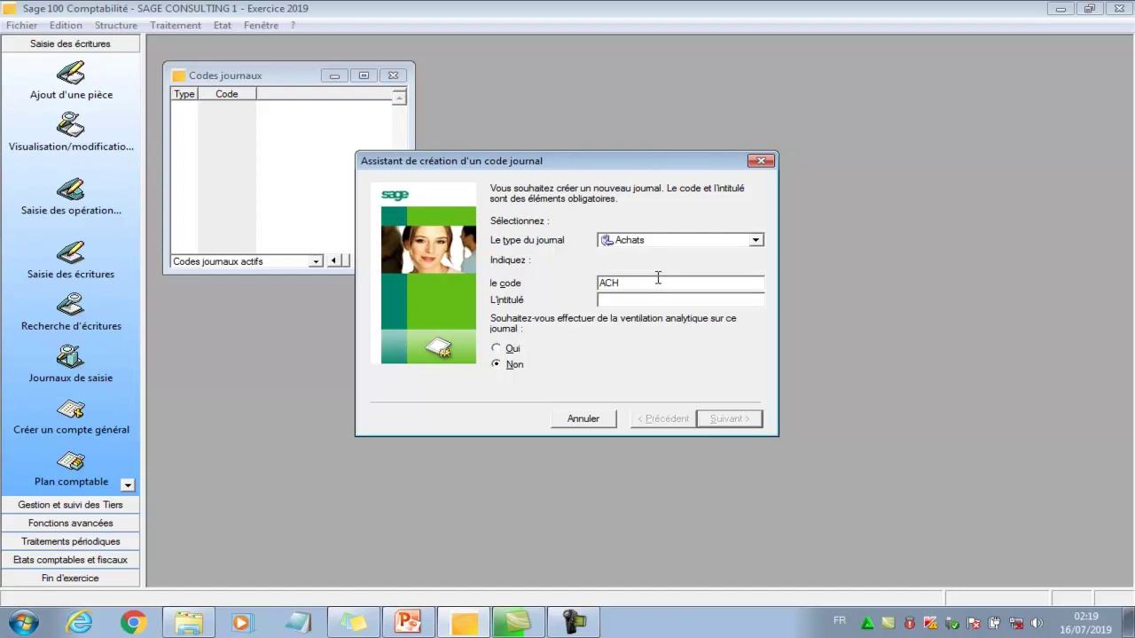
text(journal des achats)
Step: Enable analytic breakdown (Oui) for the ACH journal and validate it so that another journal can be created
click(518, 349)
click(512, 369)
key(Up)
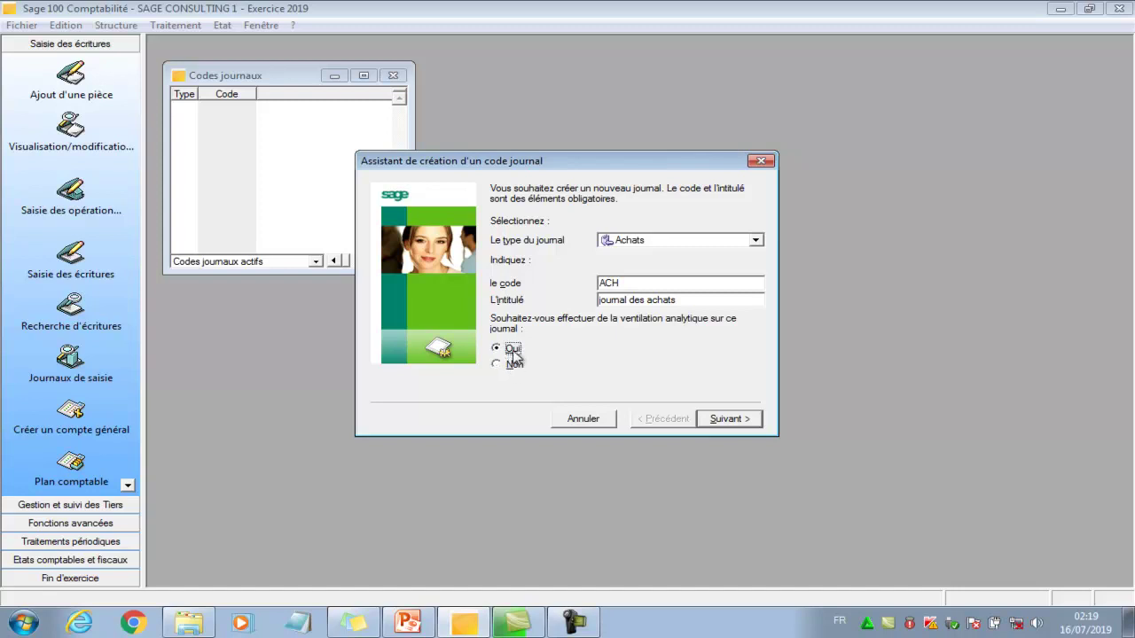
click(729, 421)
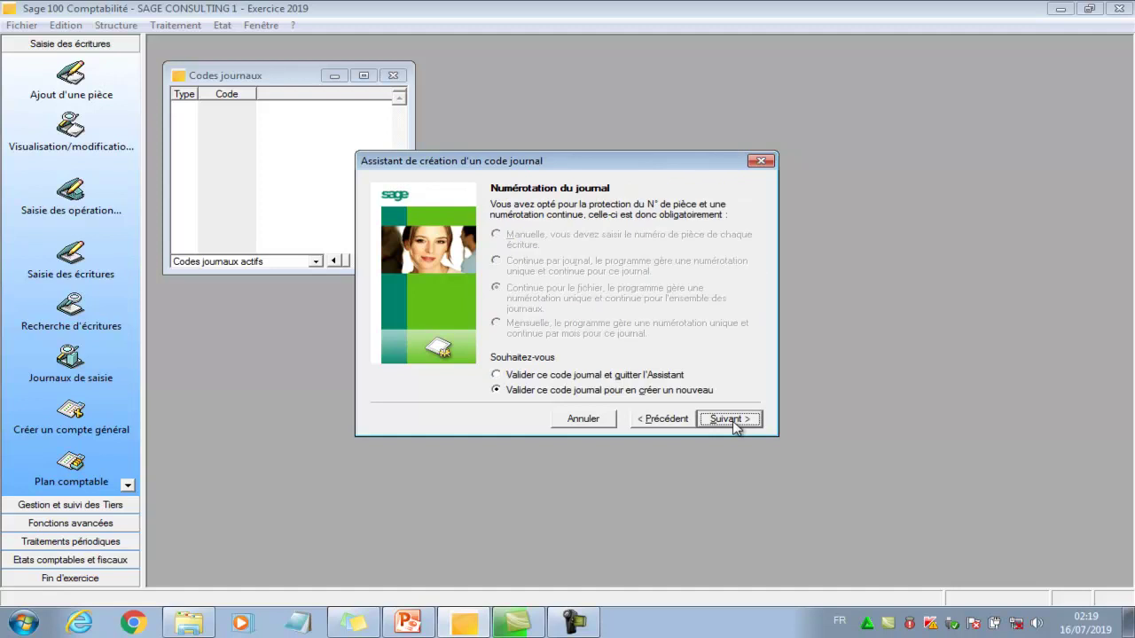
click(729, 419)
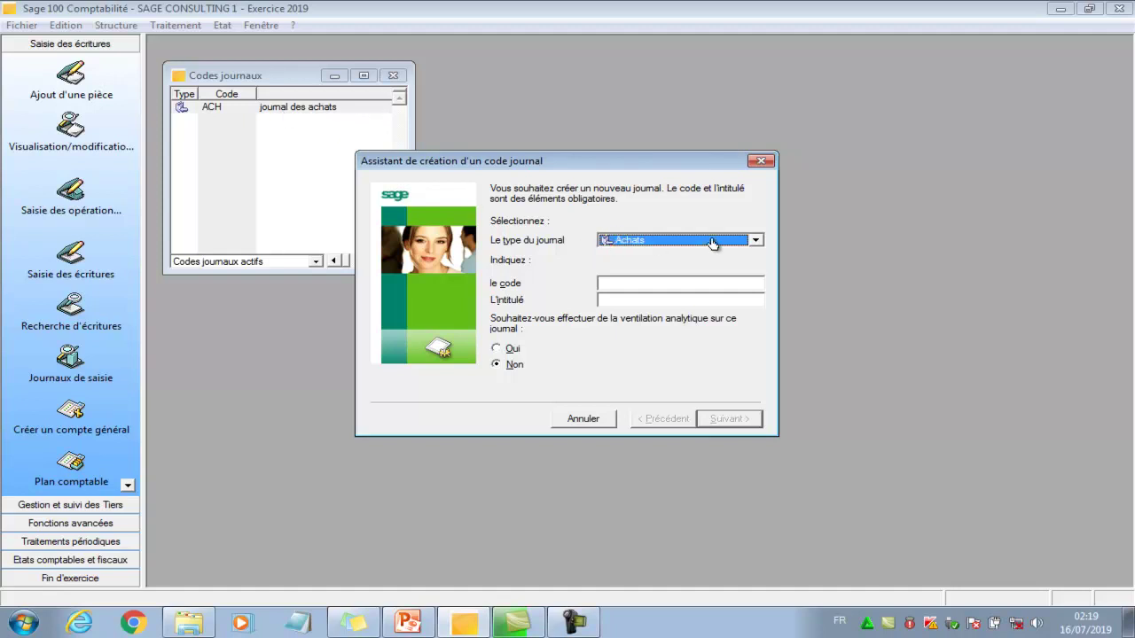
Step: Define the next journal with type Ventes, code VTE and title "journal de vente"
click(757, 240)
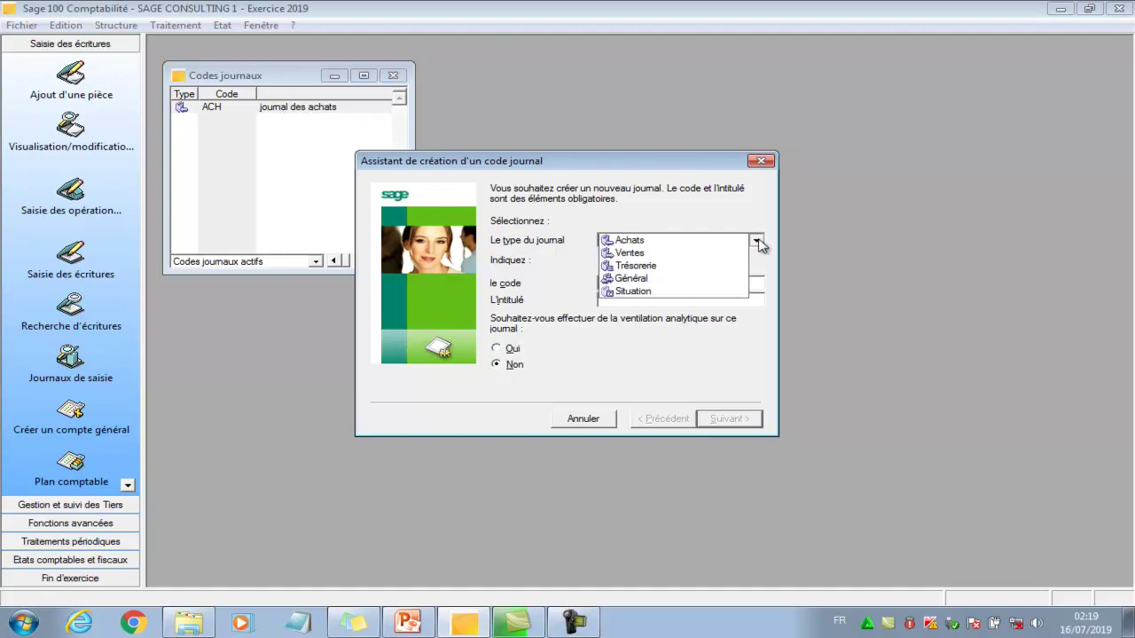
click(704, 257)
click(658, 284)
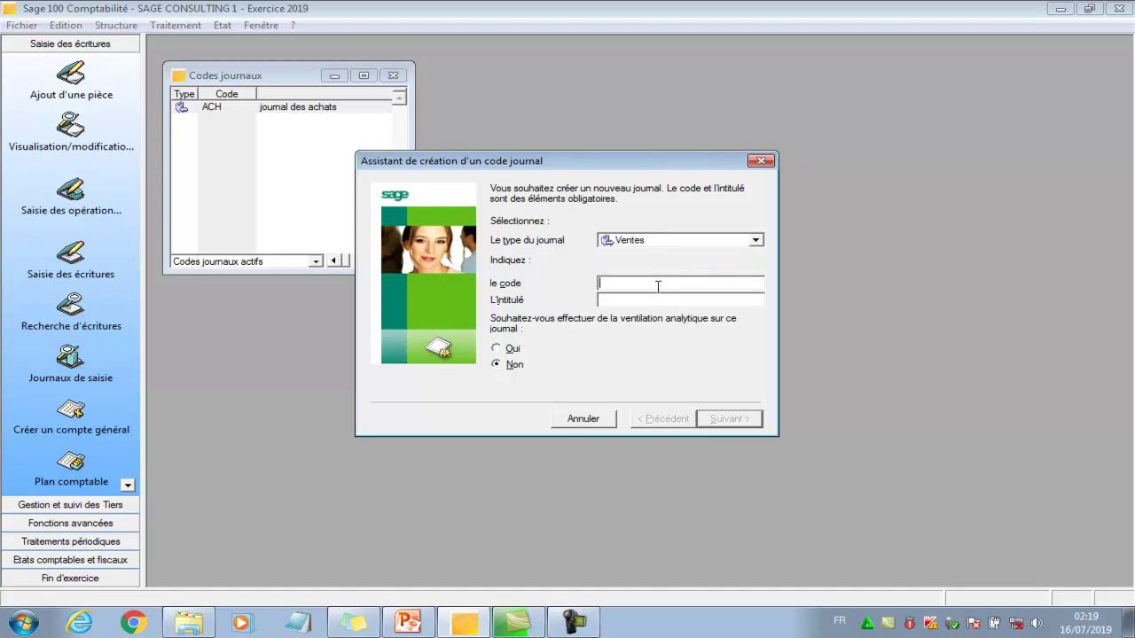
text(VTE)
text(journa)
text(l de ve)
text(nte)
Step: Enable analytic breakdown (Oui) for the VTE journal and validate it so that another journal can be created
click(513, 349)
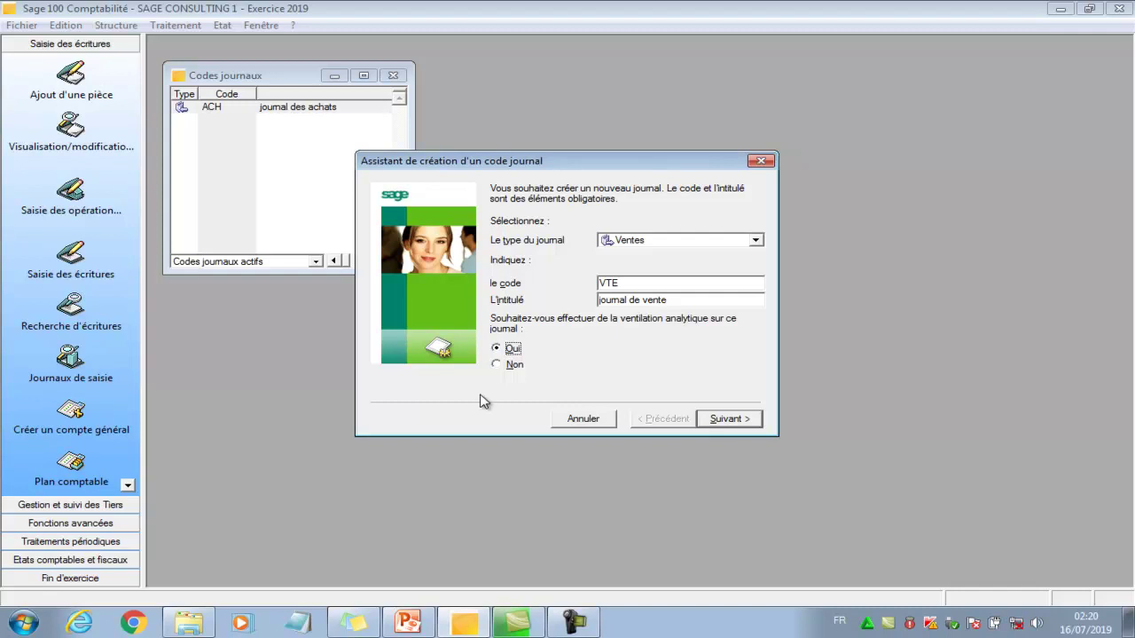
click(510, 365)
click(513, 349)
click(736, 422)
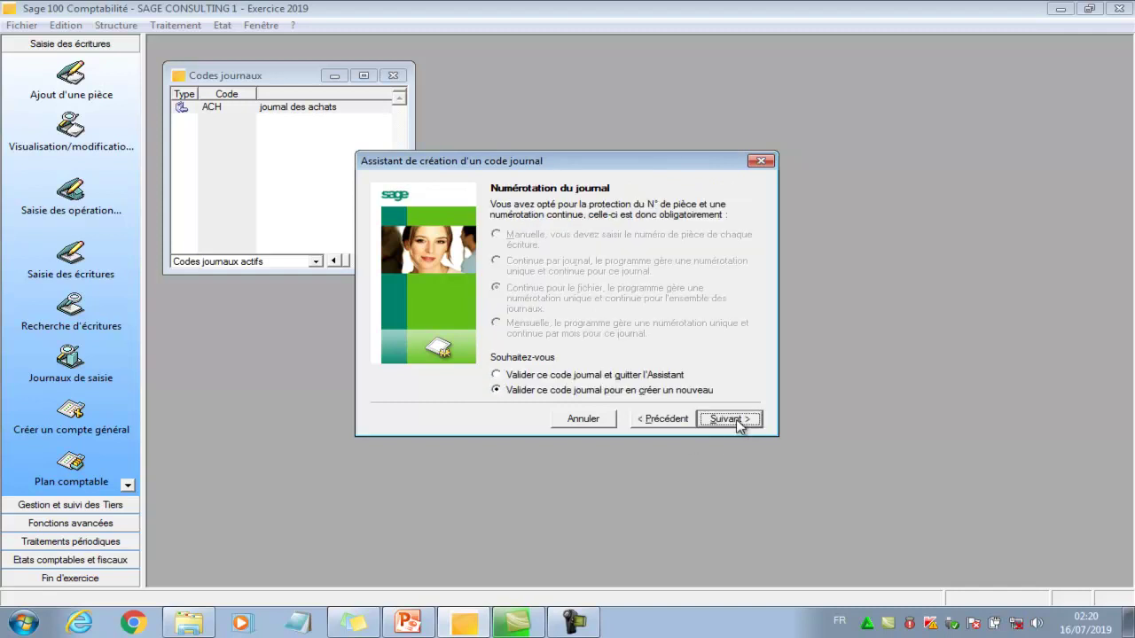
click(730, 420)
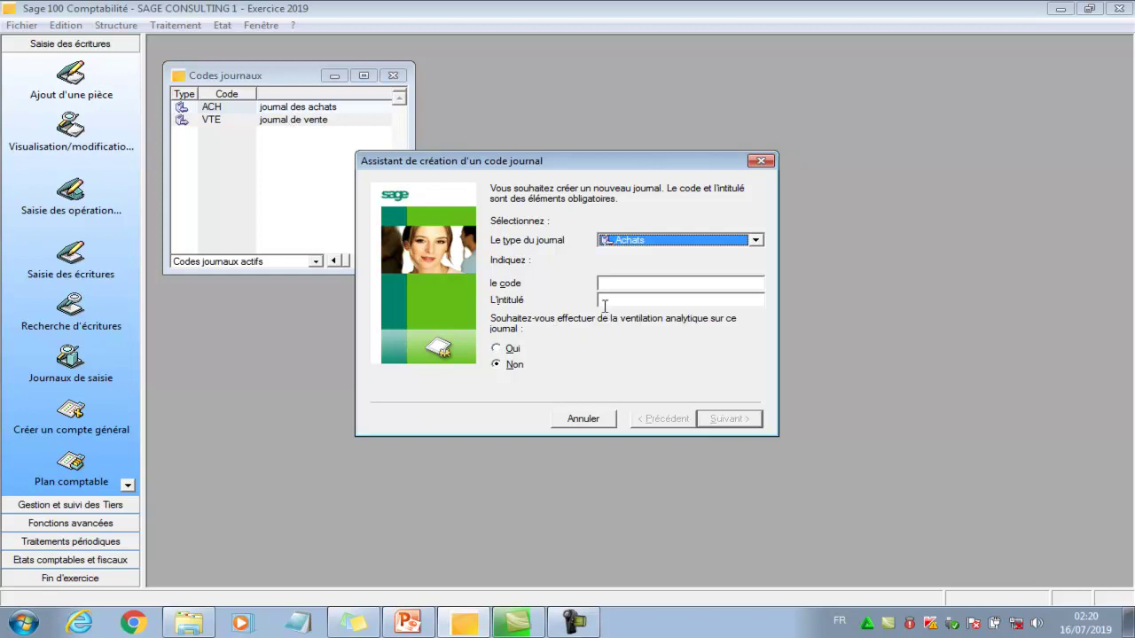
Step: Define the next journal with type Général, code OD and title "journal des opérations diverses"
click(753, 242)
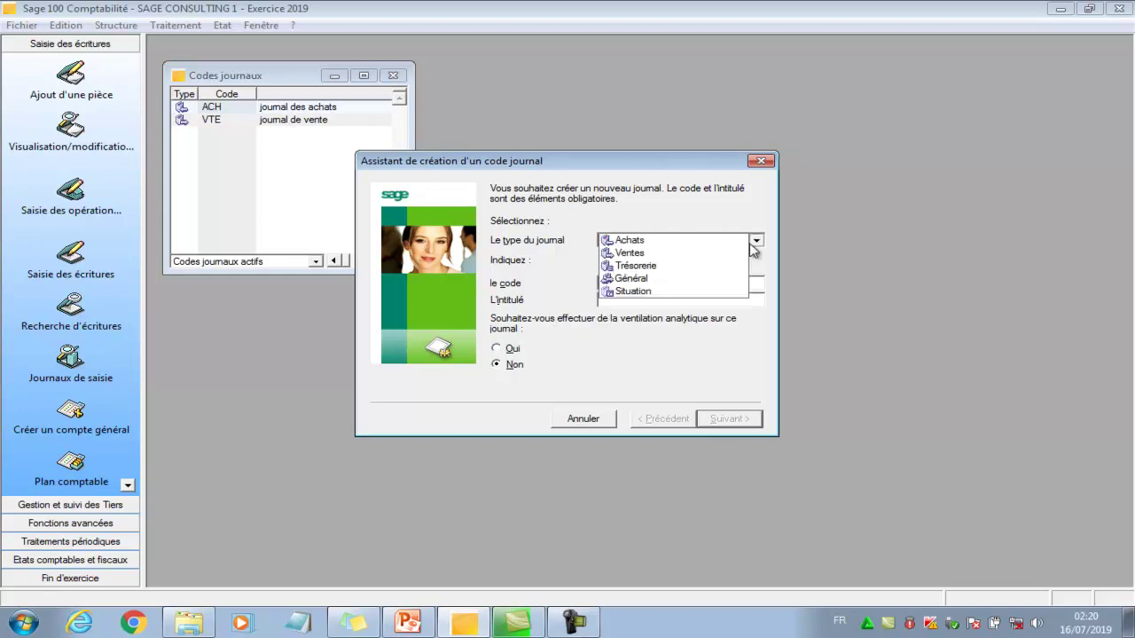
click(710, 285)
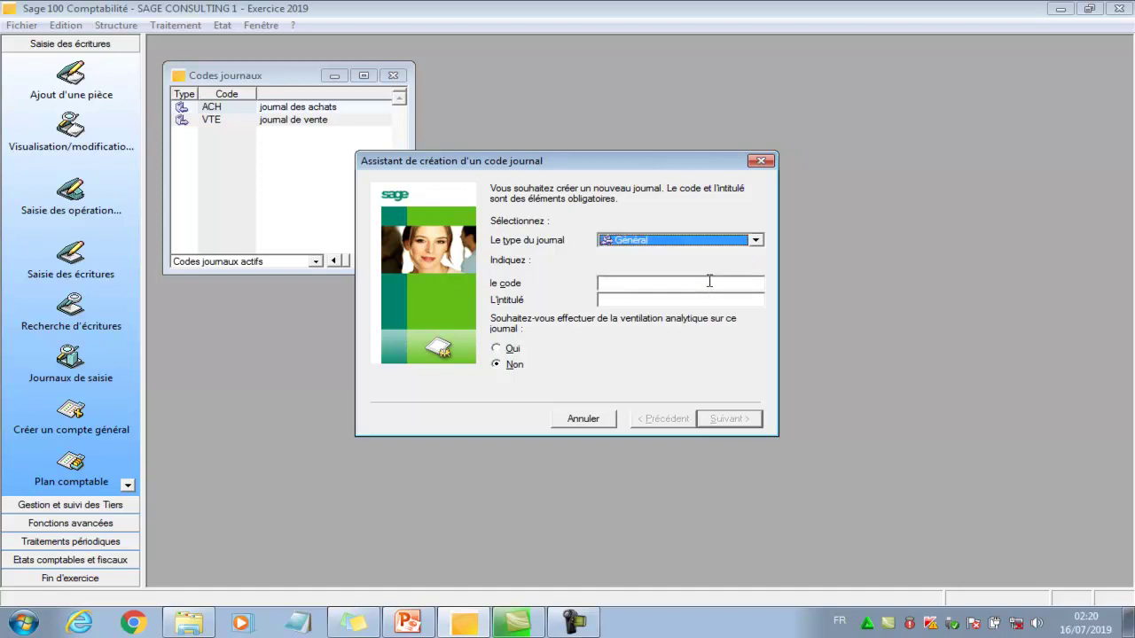
click(703, 284)
text(OD)
text(journa)
text(l des opé)
text(ration)
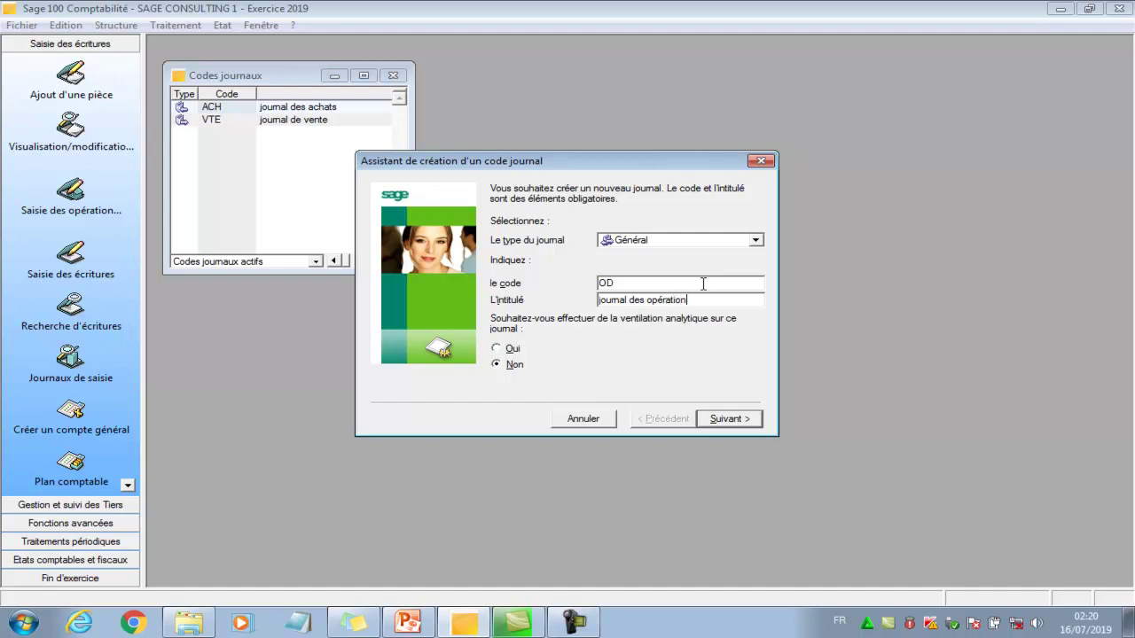
text(s diverses)
Step: Enable analytic breakdown (Oui) for the OD journal and validate it so that another journal can be created
click(513, 349)
click(721, 418)
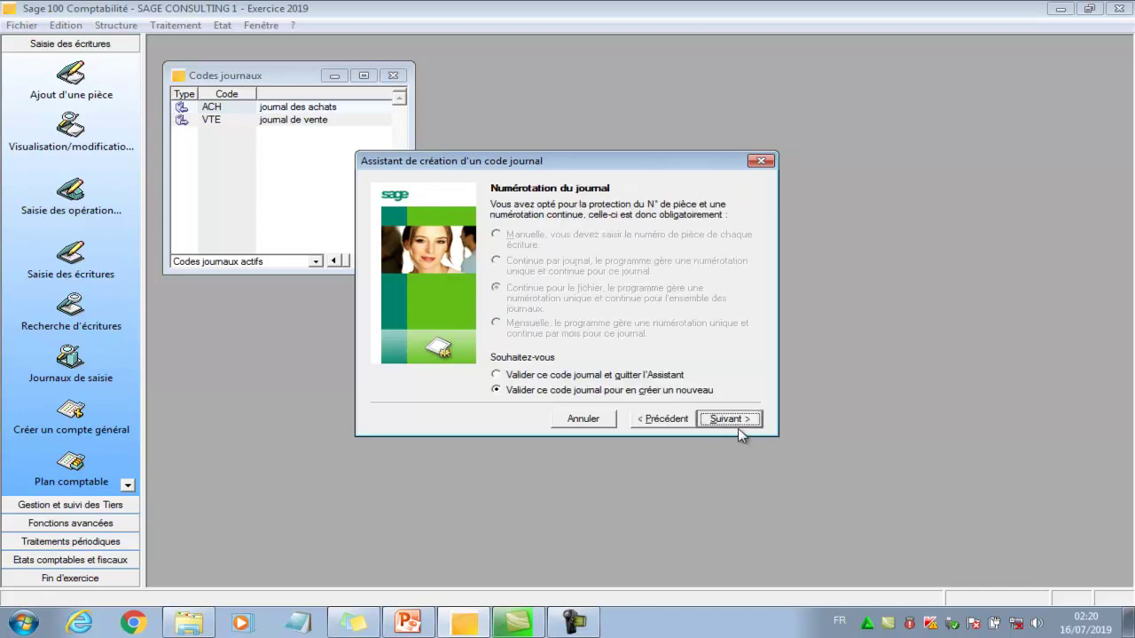
click(735, 424)
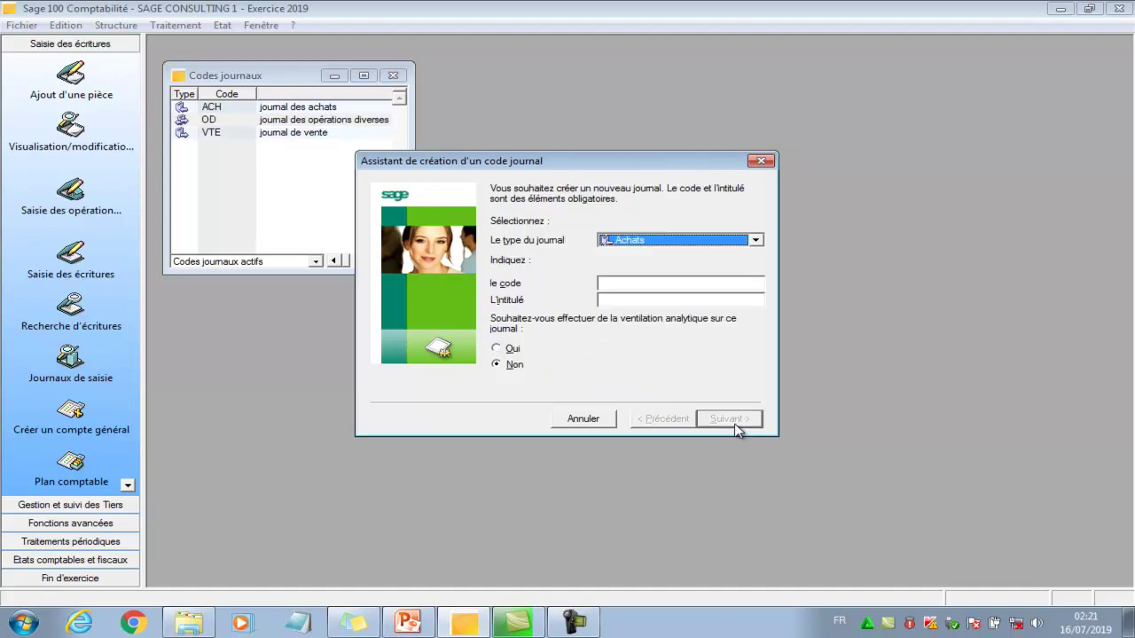
Step: Define a journal with type Trésorerie, code CAIS and title "journal de caisse", and proceed to its treasury characteristics
click(755, 241)
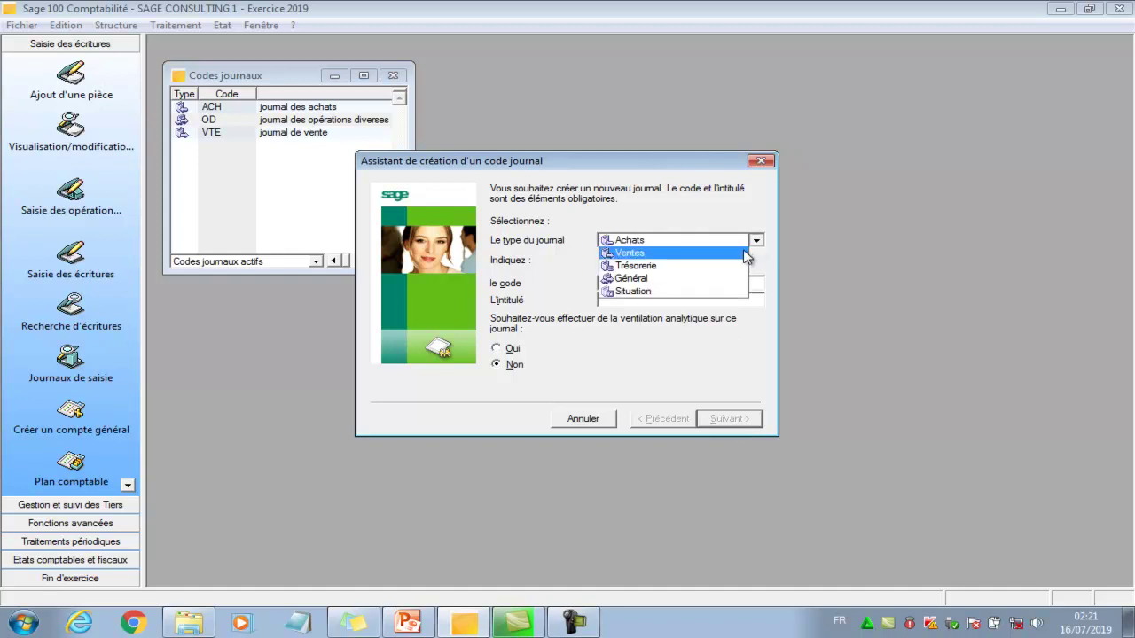
click(716, 267)
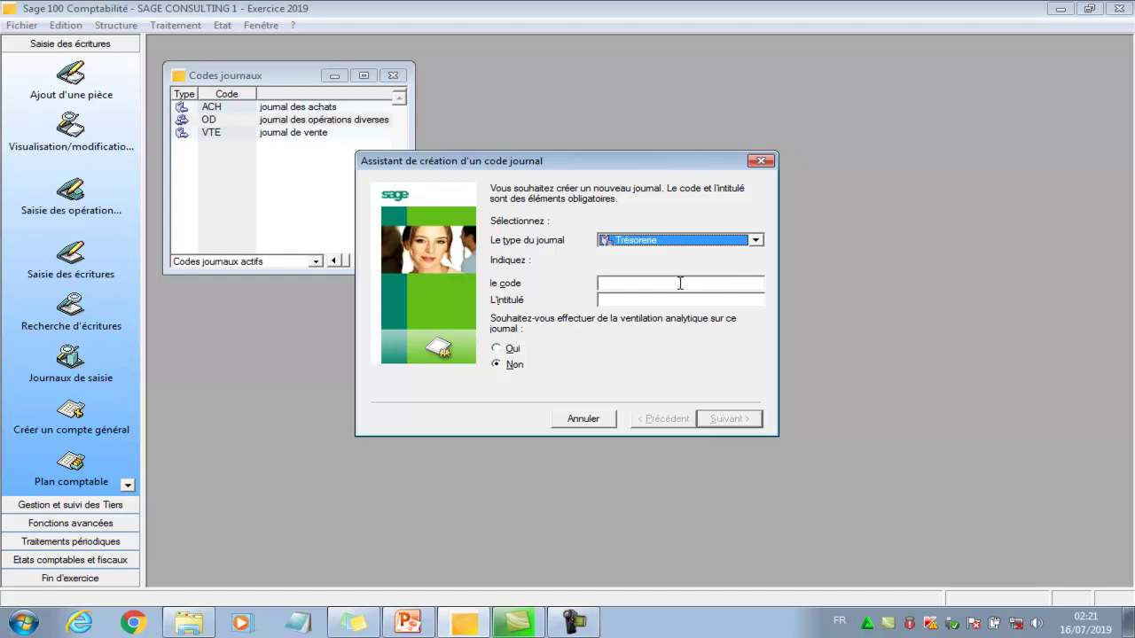
click(680, 282)
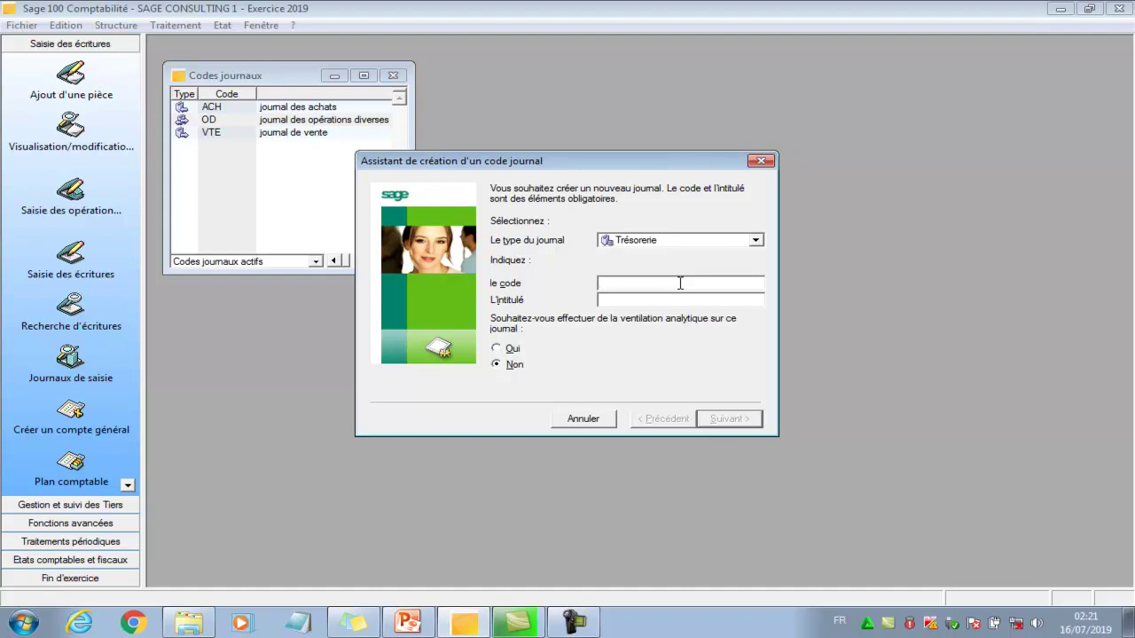
text(CA)
text(IS)
text(jour)
text(nal)
text( de ca)
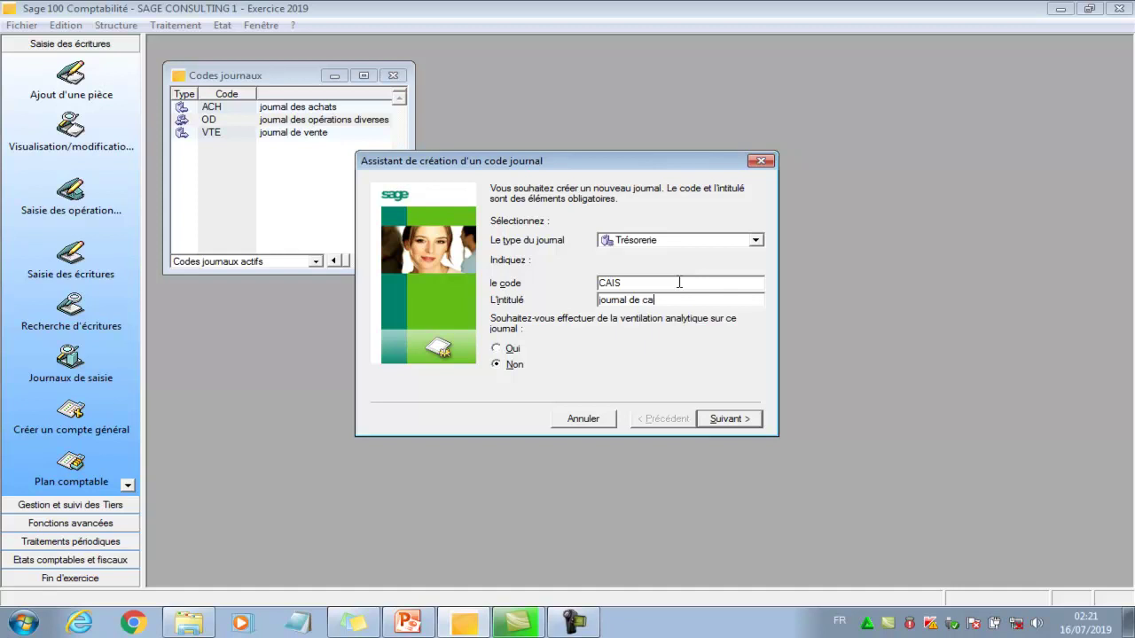
text(isse)
click(719, 420)
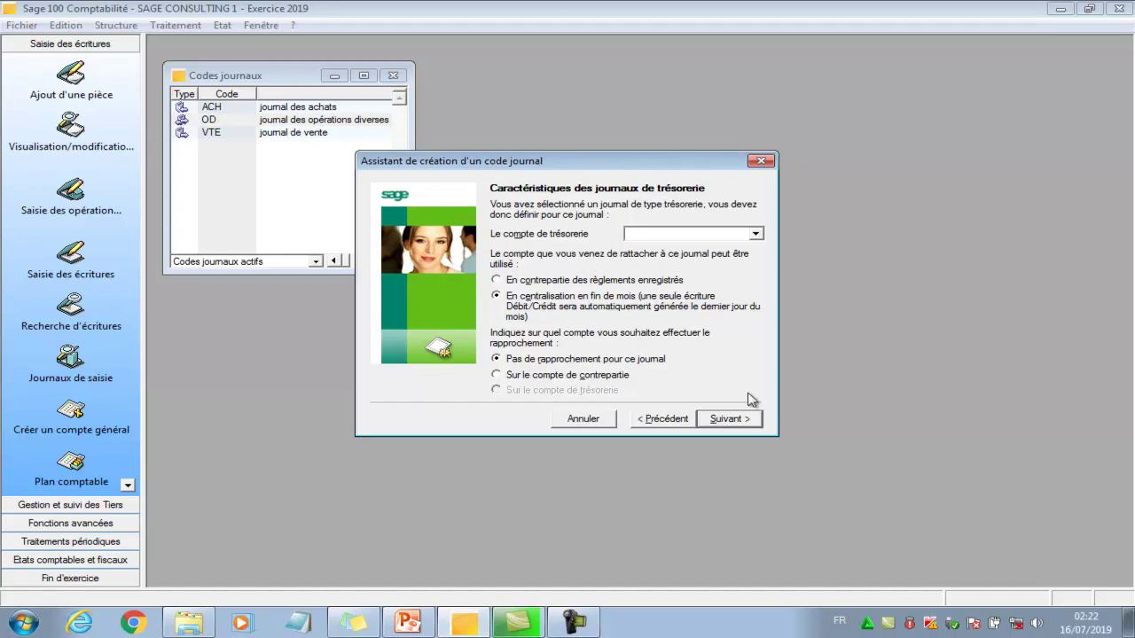
Step: Attach treasury account 57001000 to the cash journal with end-of-month centralisation and no reconciliation, and validate it to create another journal
click(756, 235)
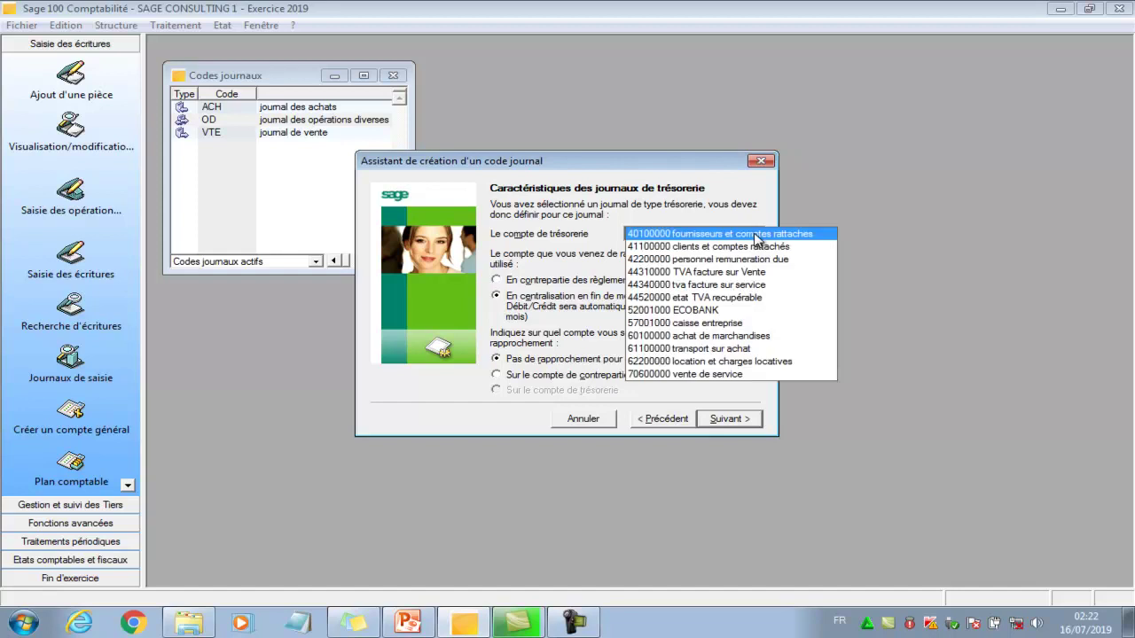
click(725, 324)
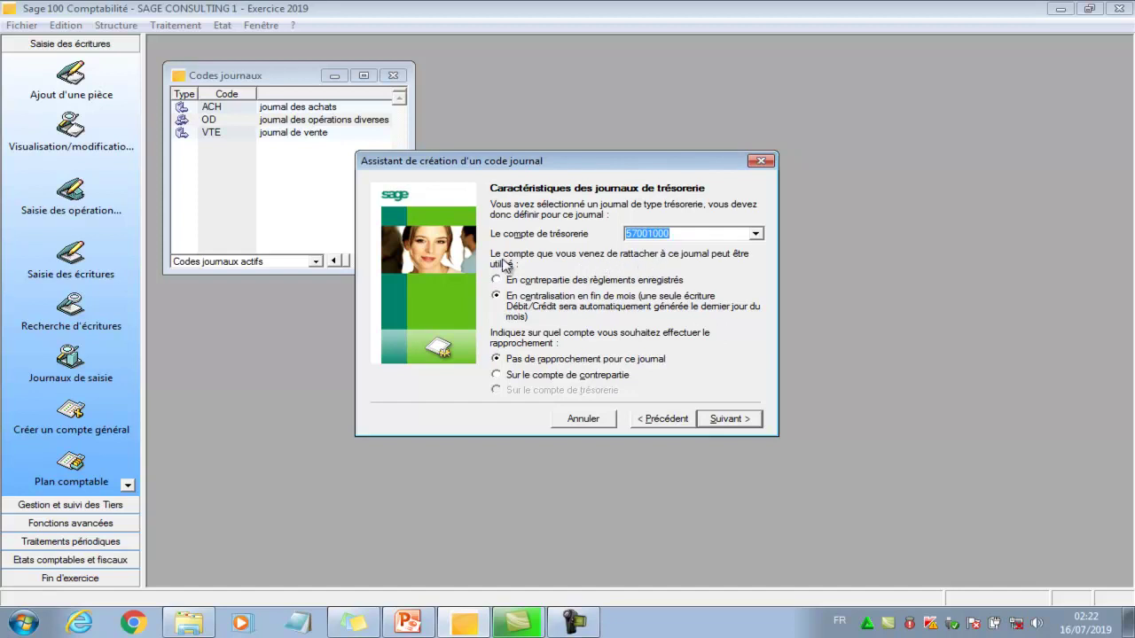
click(601, 281)
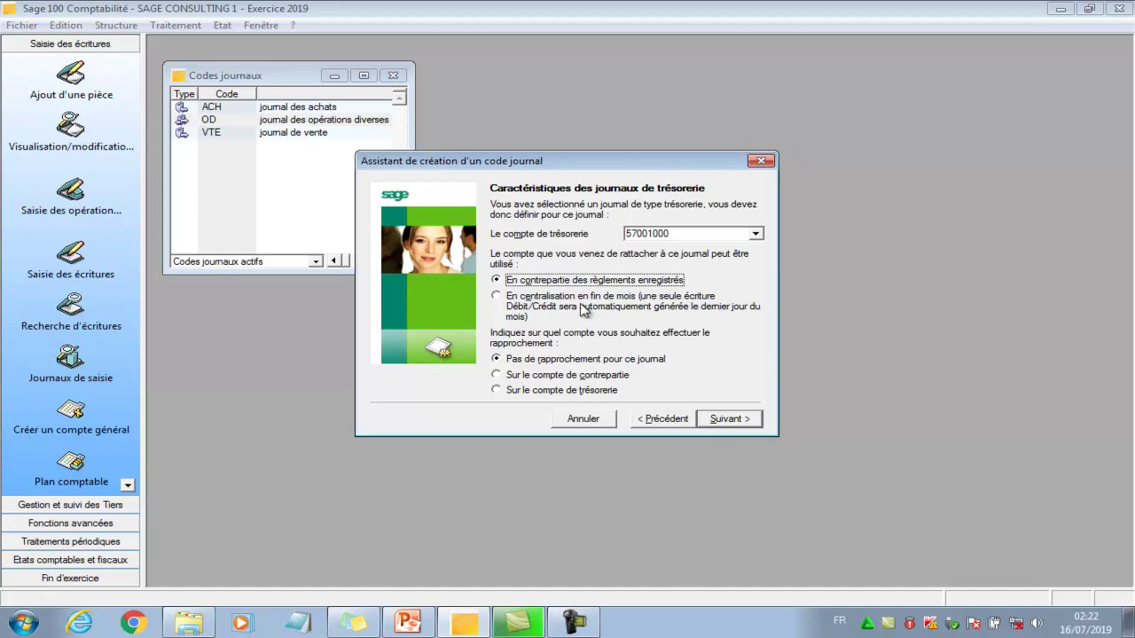
click(582, 307)
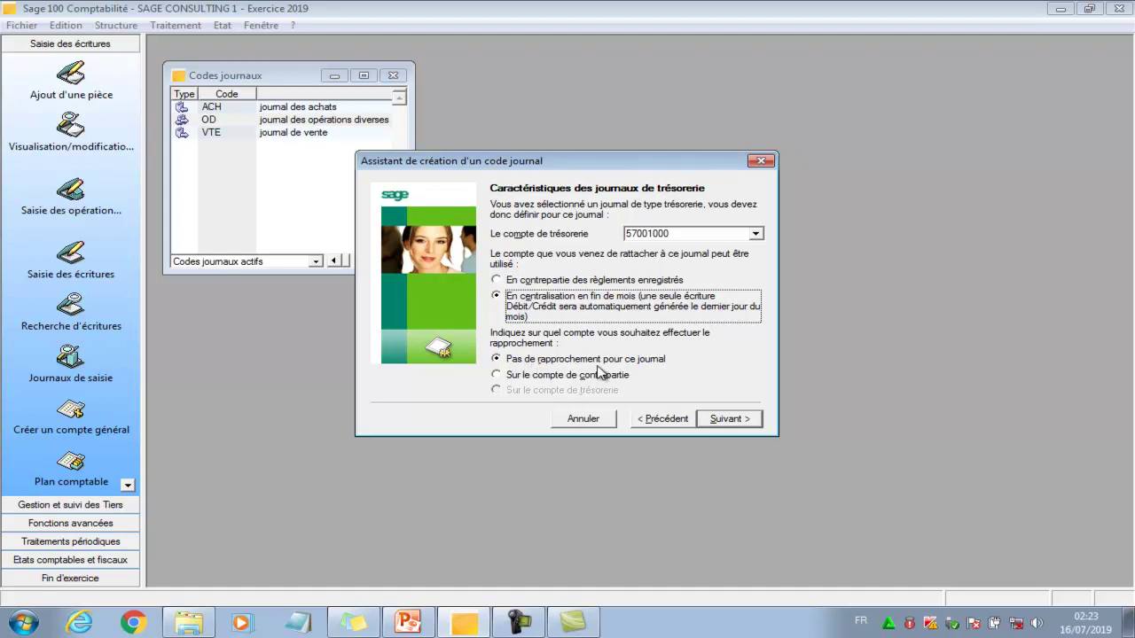
click(723, 420)
click(660, 366)
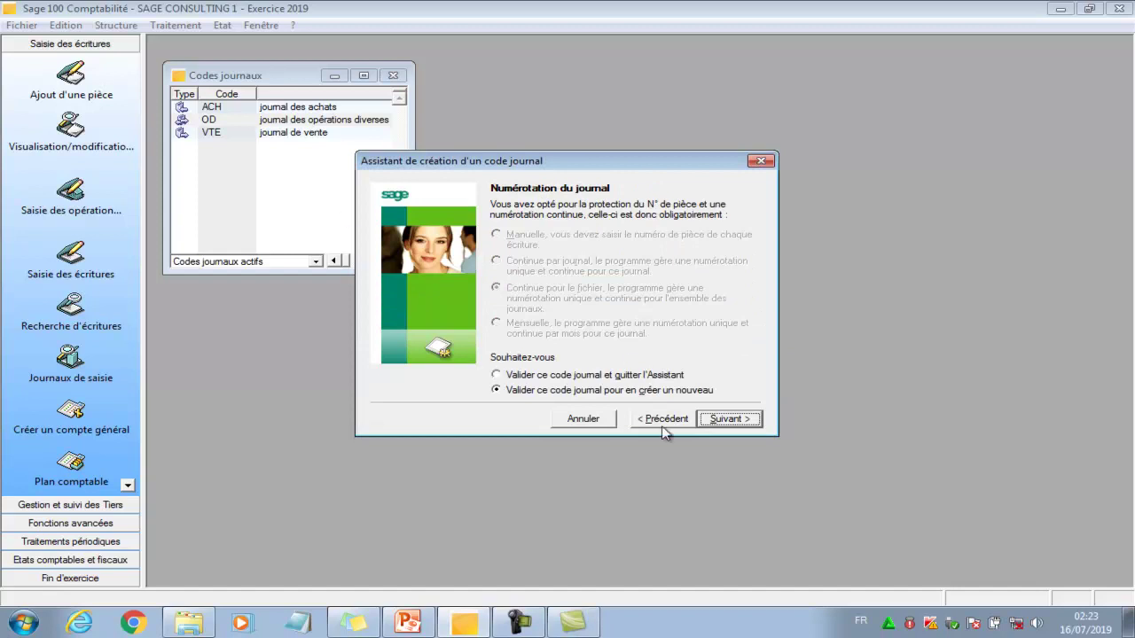
click(716, 421)
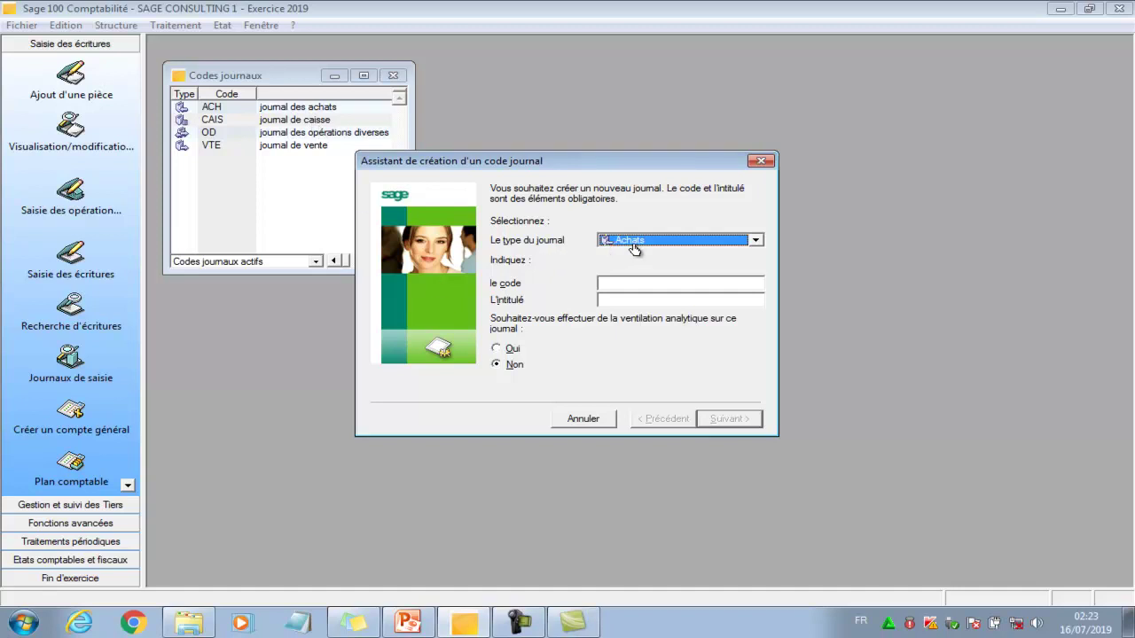
Step: Define a Trésorerie journal with code ECOB, title ECOBANK and analytic breakdown enabled, and proceed to its treasury characteristics
click(758, 241)
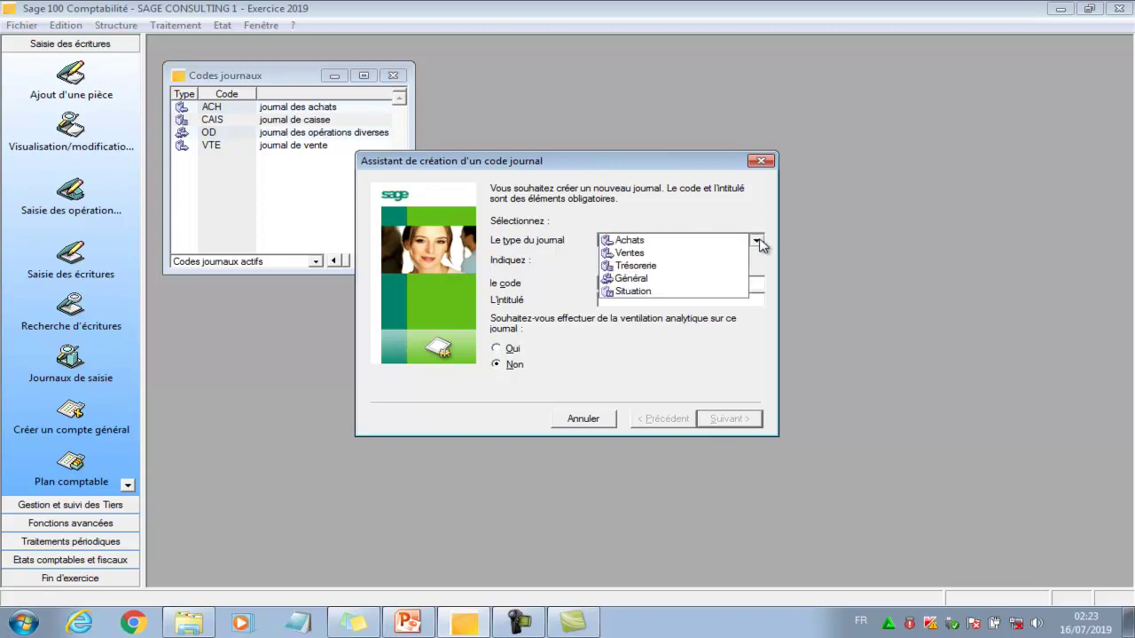
click(721, 266)
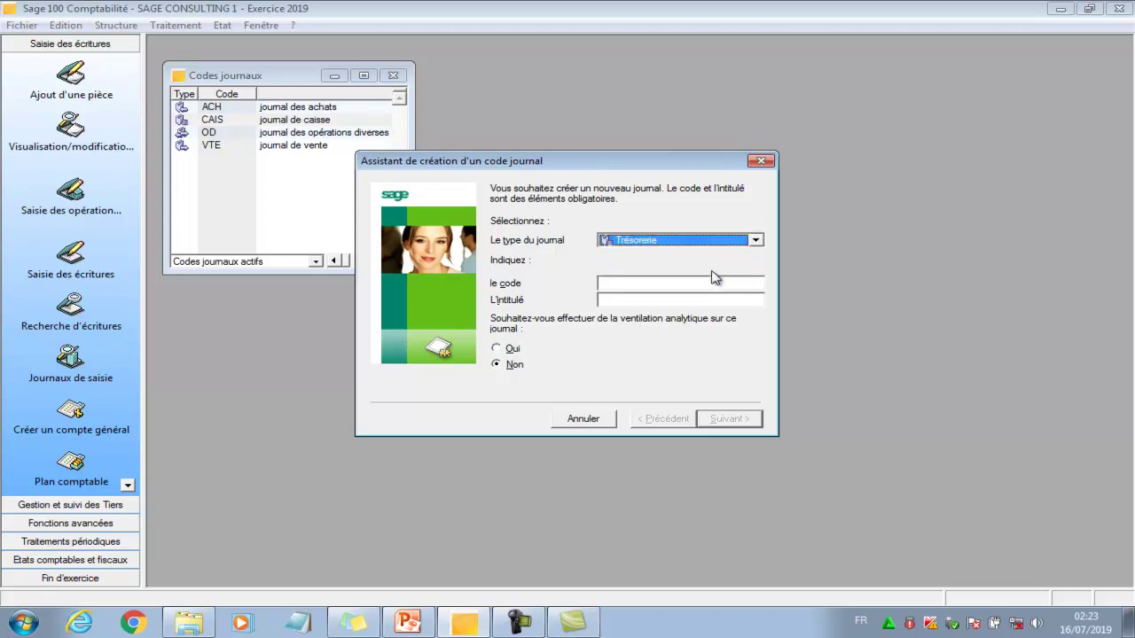
click(681, 280)
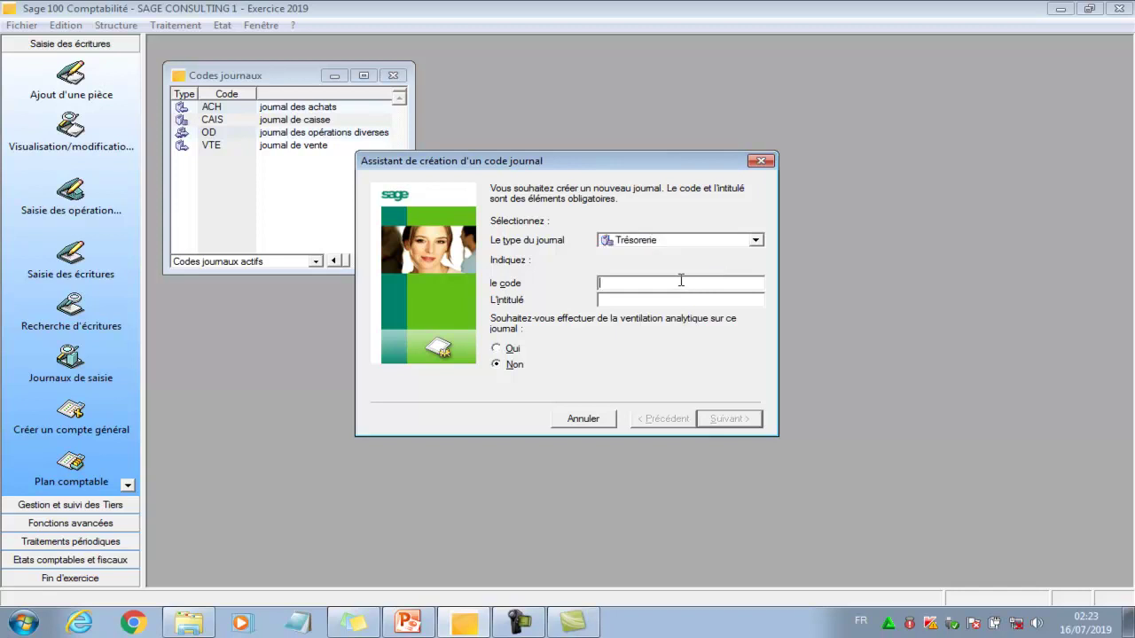
text(ECOB)
key(Tab)
text(ECOBANK)
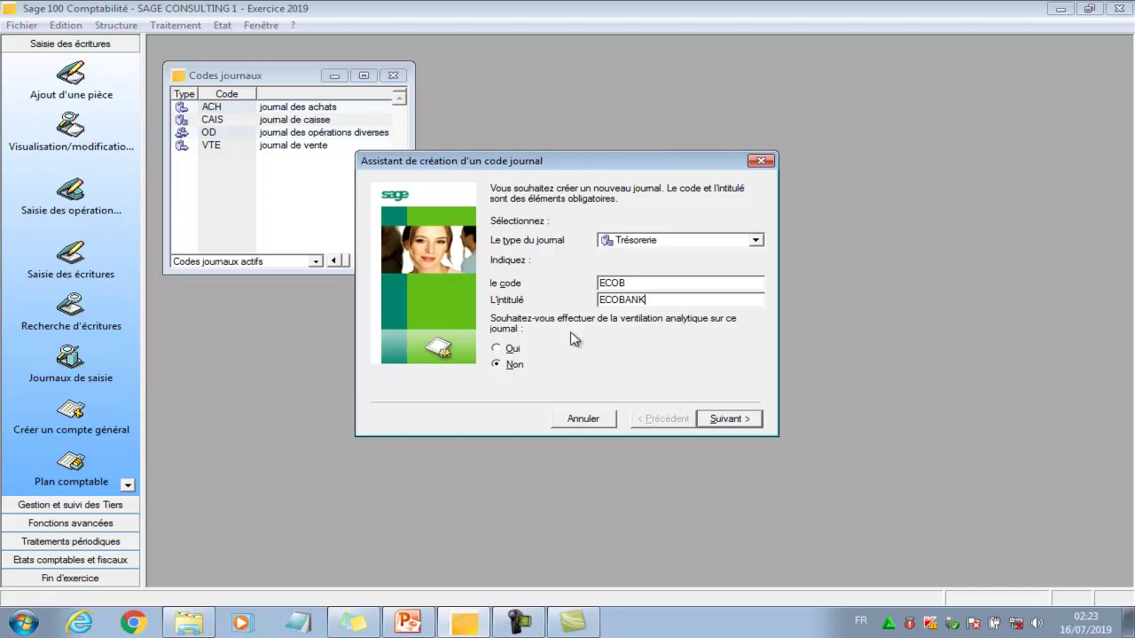
click(513, 349)
click(725, 422)
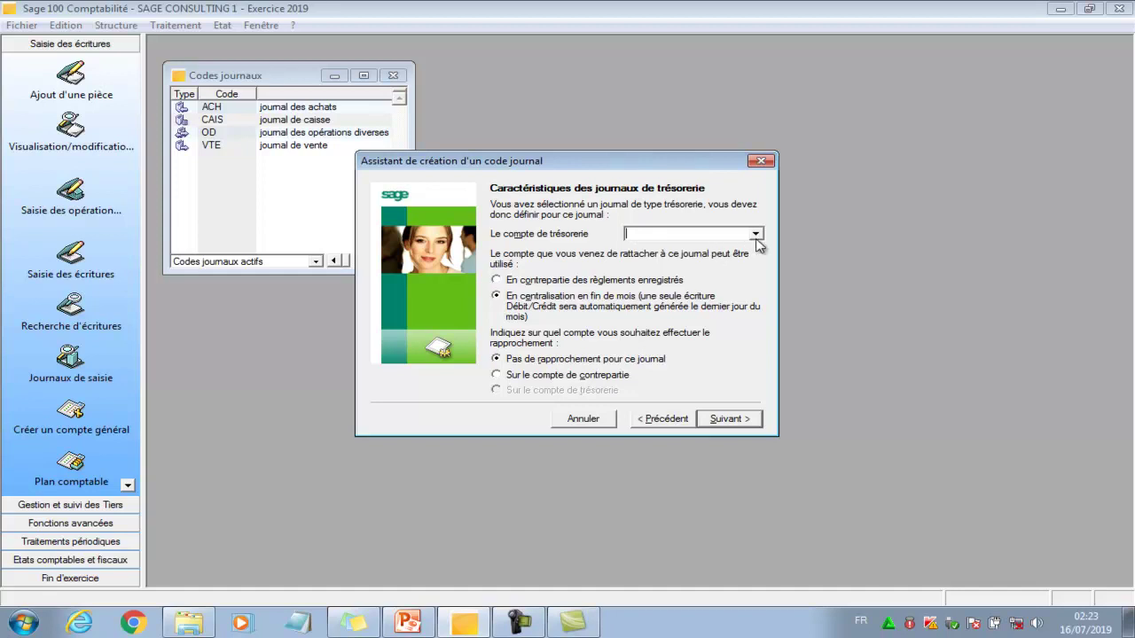
Step: Attach treasury account 52001000 to the ECOB journal as counterpart of recorded payments, with reconciliation on the treasury account
click(756, 235)
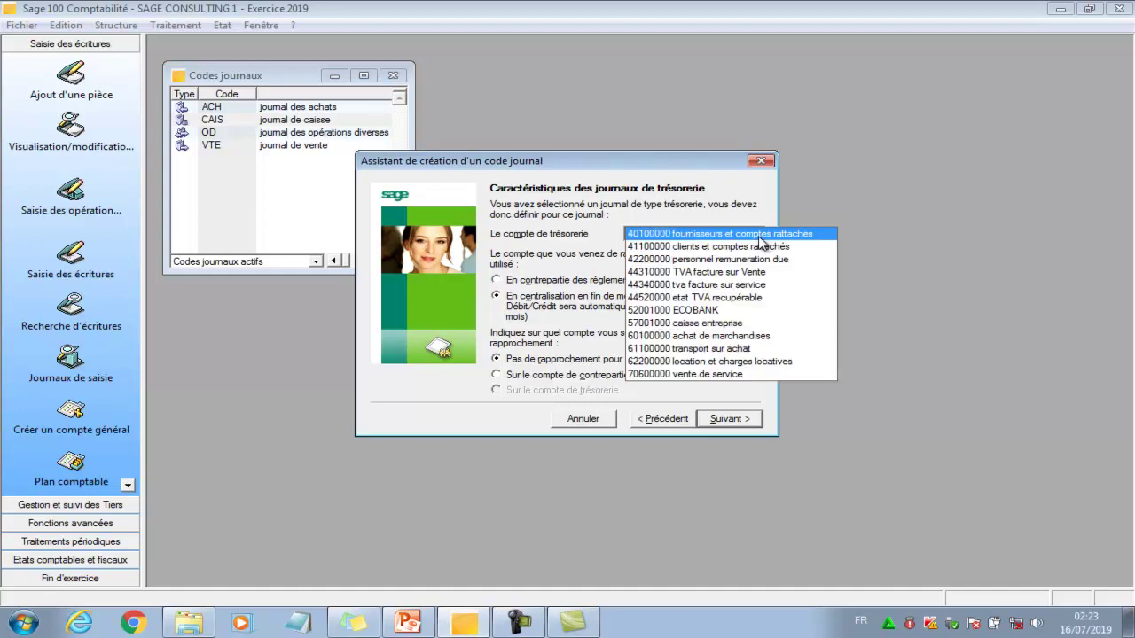
click(729, 310)
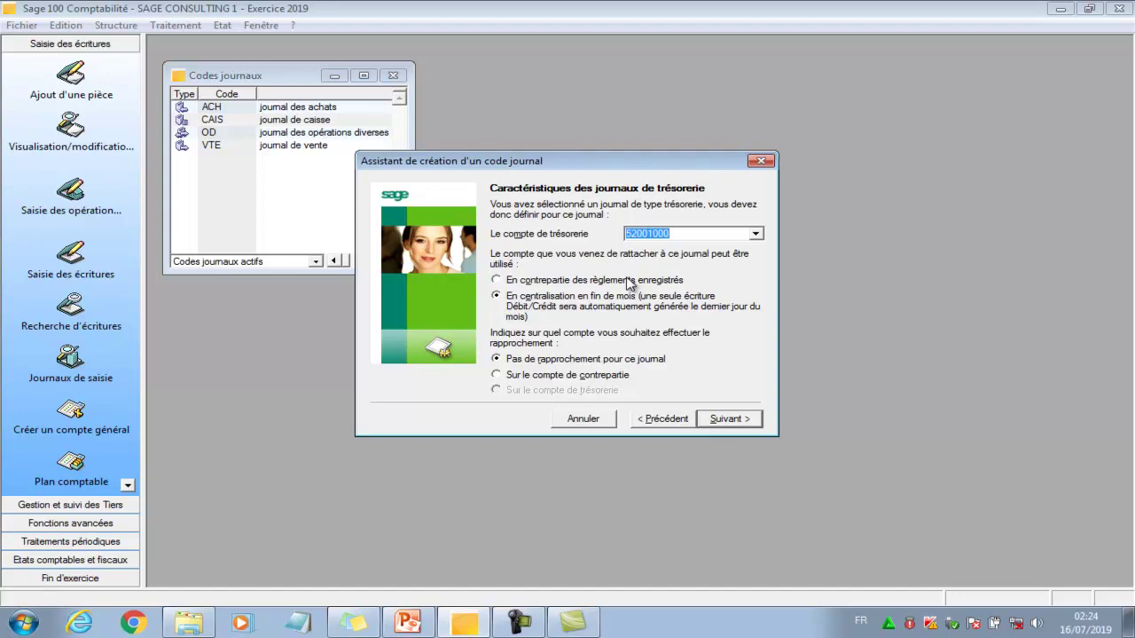
click(591, 282)
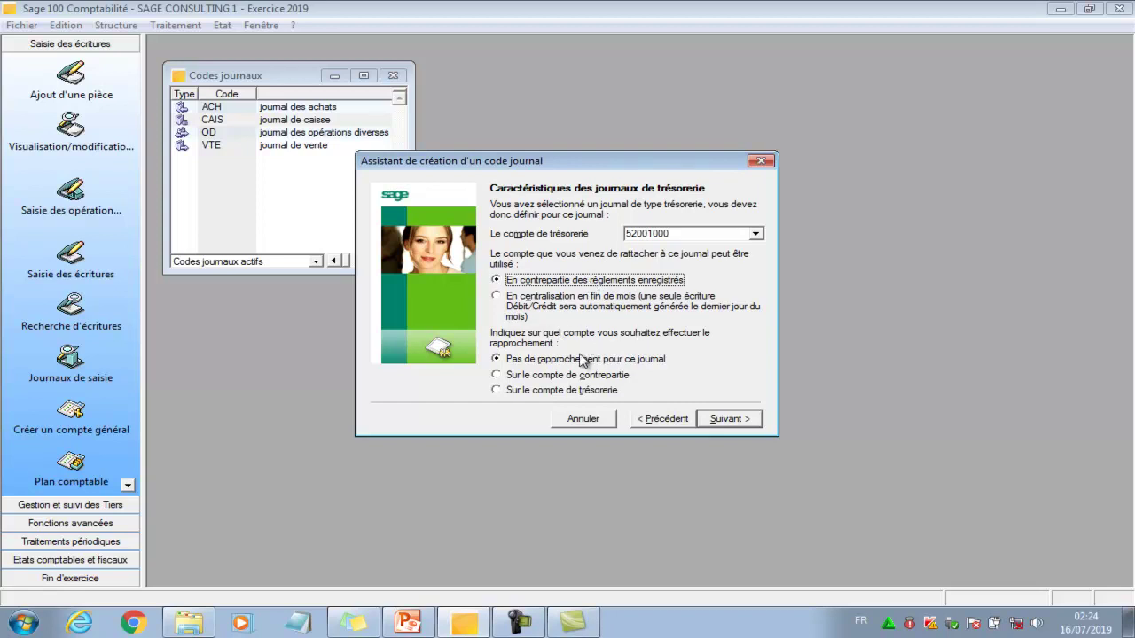
click(567, 377)
click(552, 393)
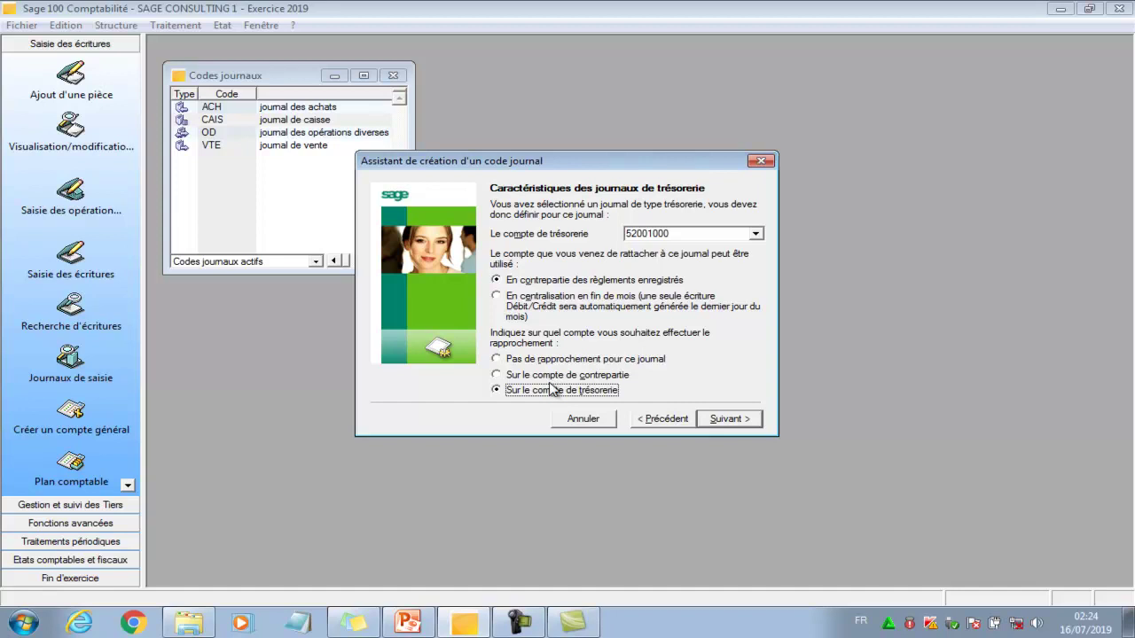
Step: Accept the chosen treasury account, validate the ECOB journal, and close the creation assistant and the journal codes list
click(722, 420)
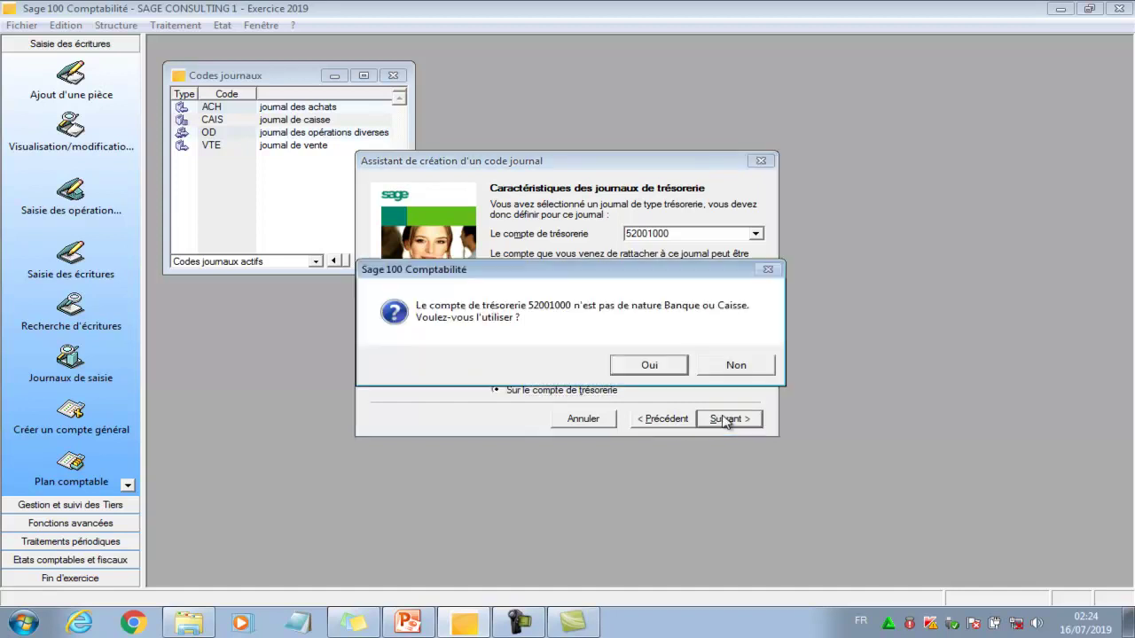
click(669, 370)
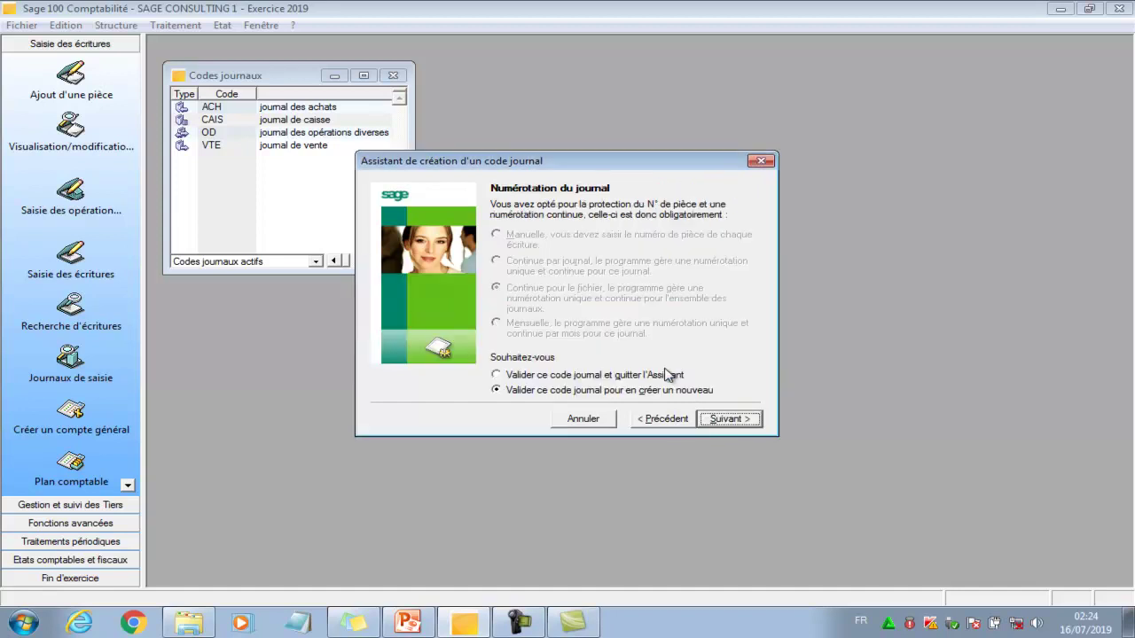
click(728, 420)
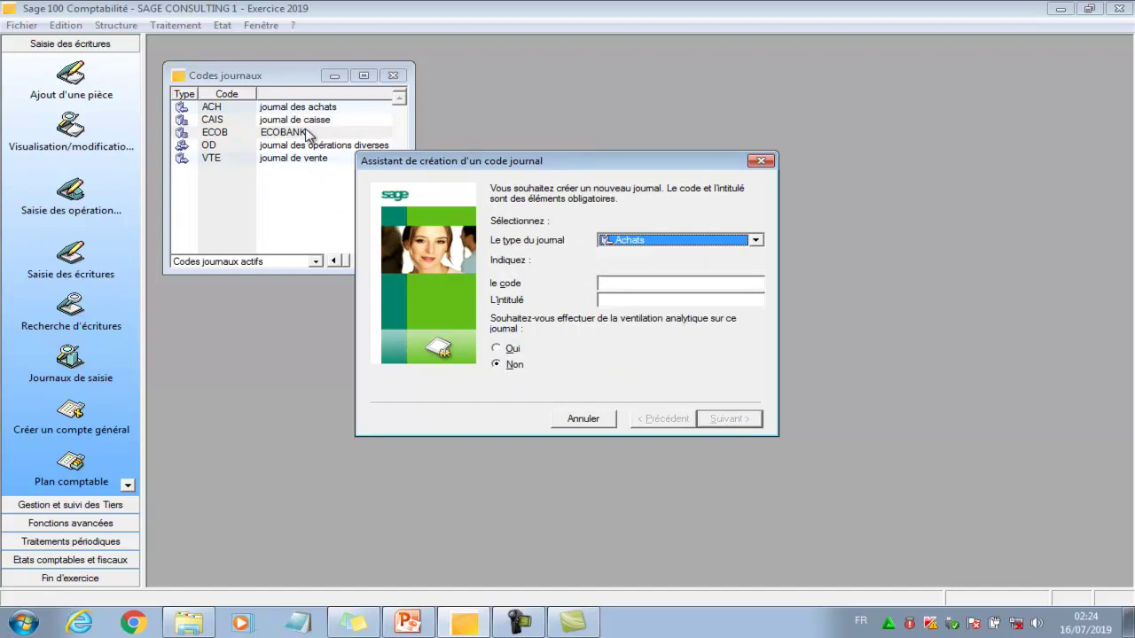
click(761, 161)
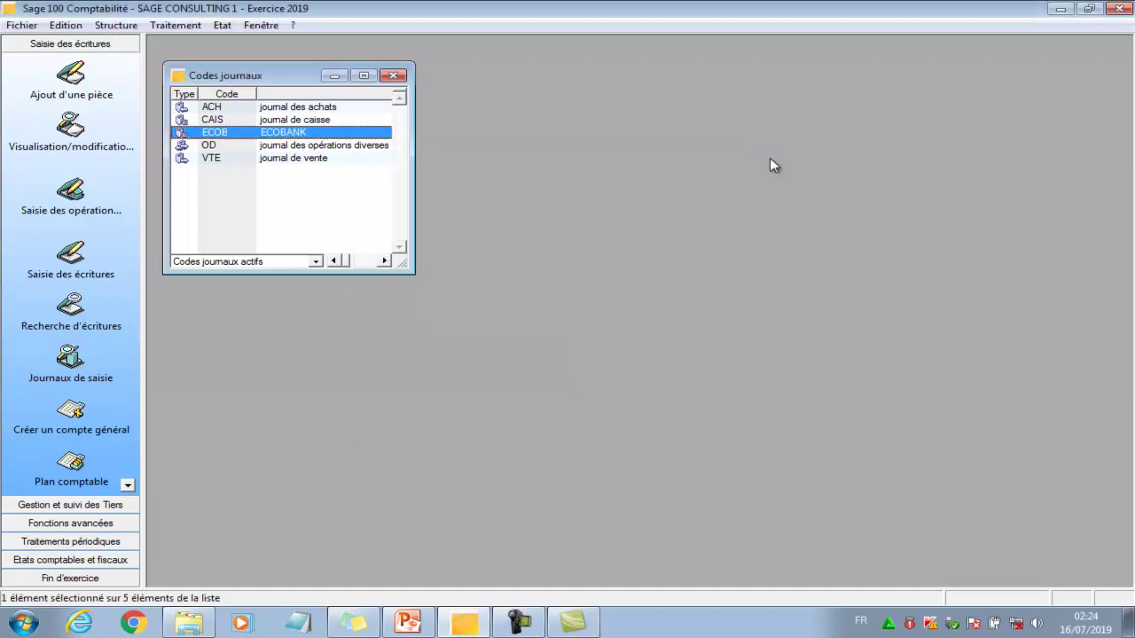
click(392, 75)
Step: Browse the entry journals by period in an enlarged list and open the January 2019 purchases journal in full size
click(177, 25)
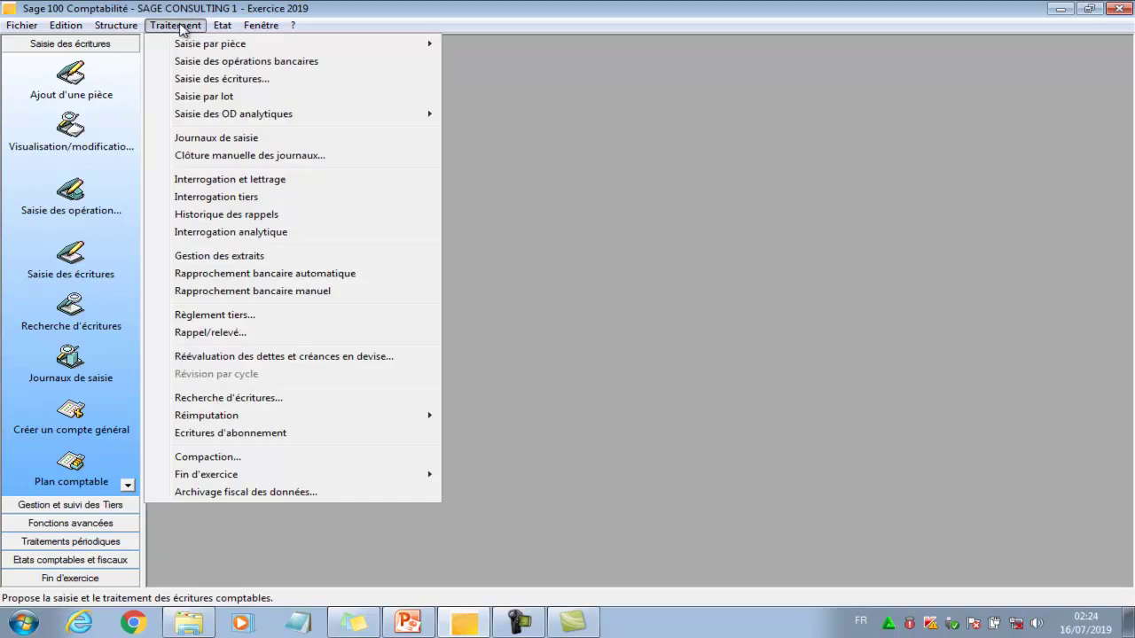
click(211, 140)
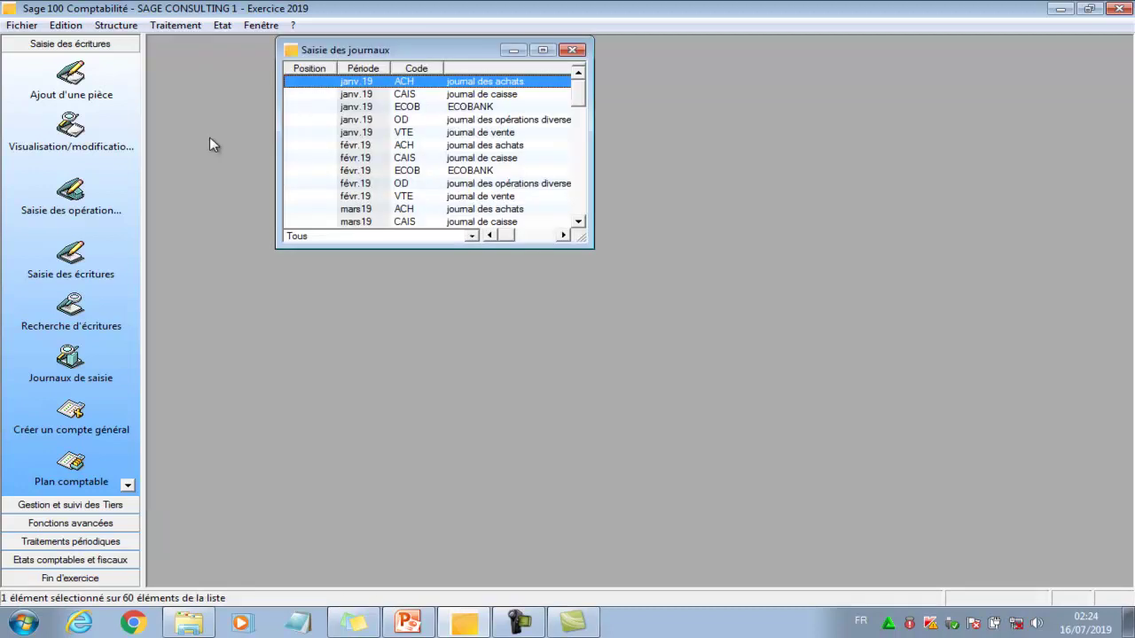
click(542, 50)
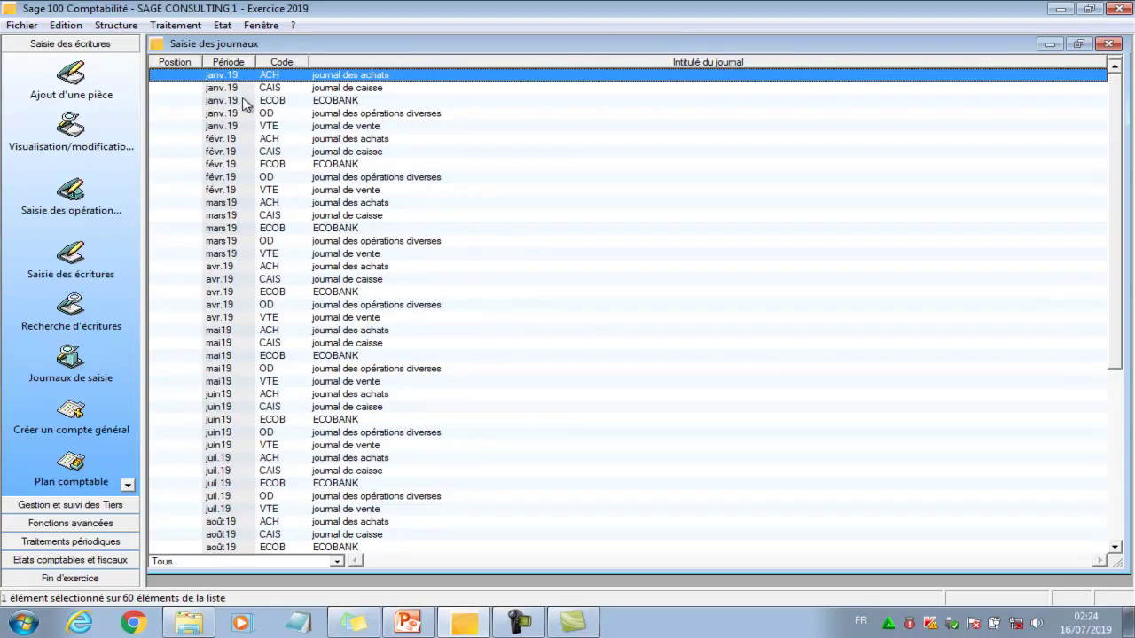
click(264, 178)
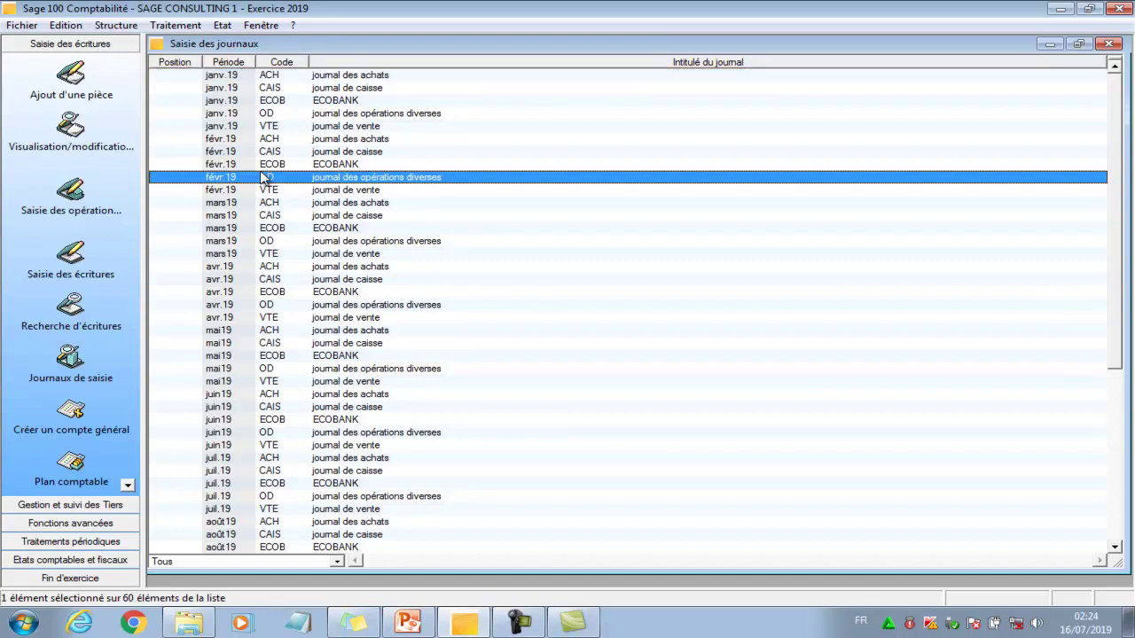
click(278, 218)
click(286, 294)
click(296, 407)
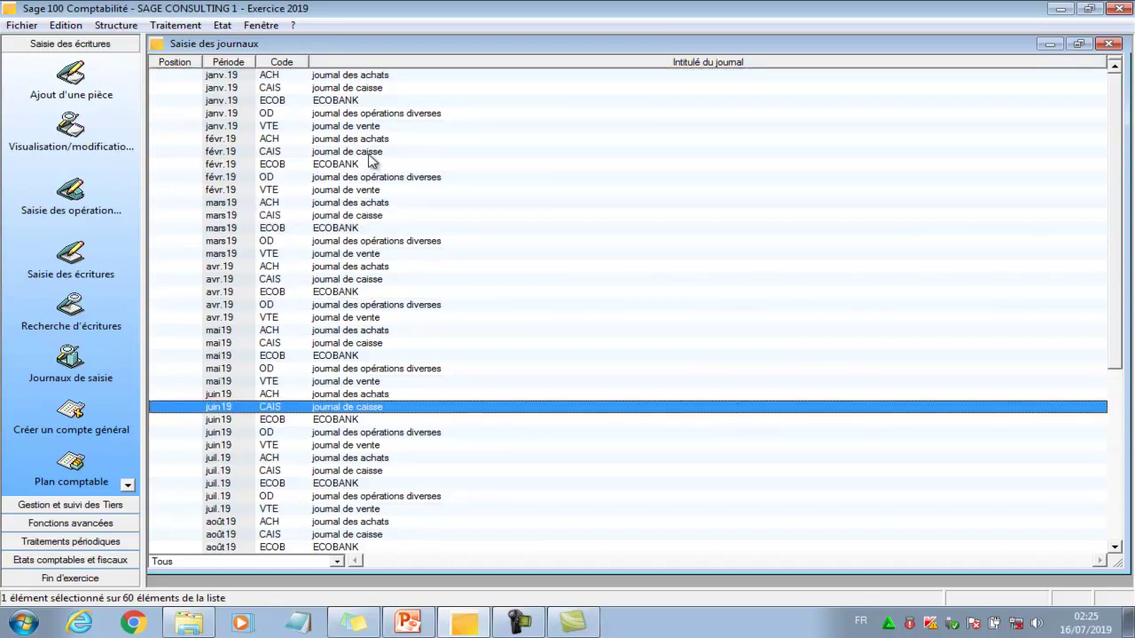
double_click(347, 78)
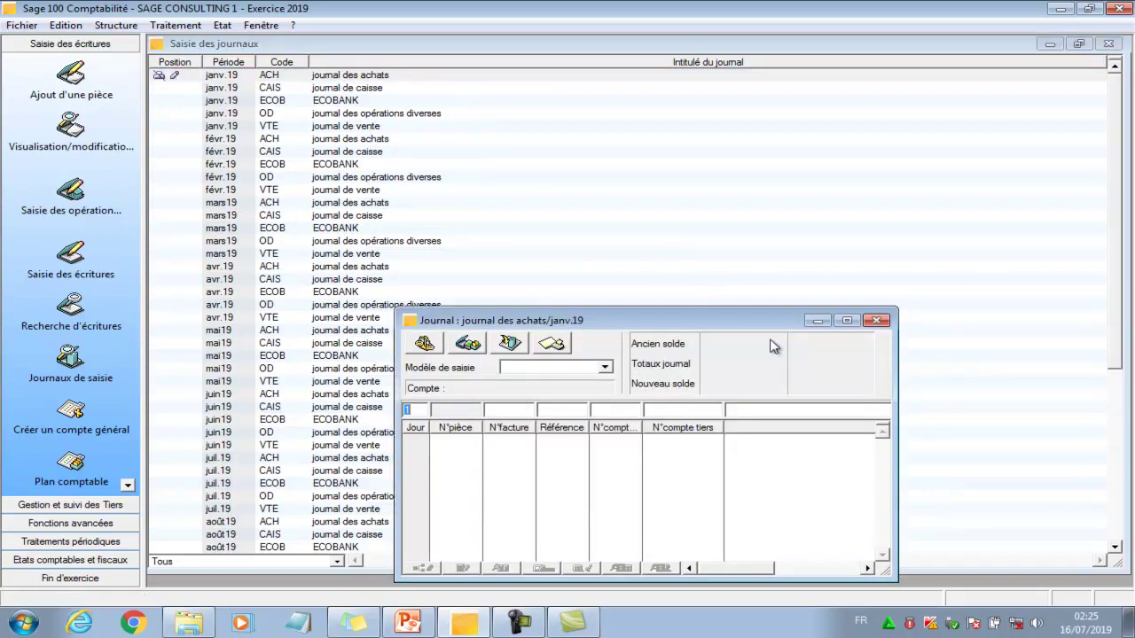
click(847, 320)
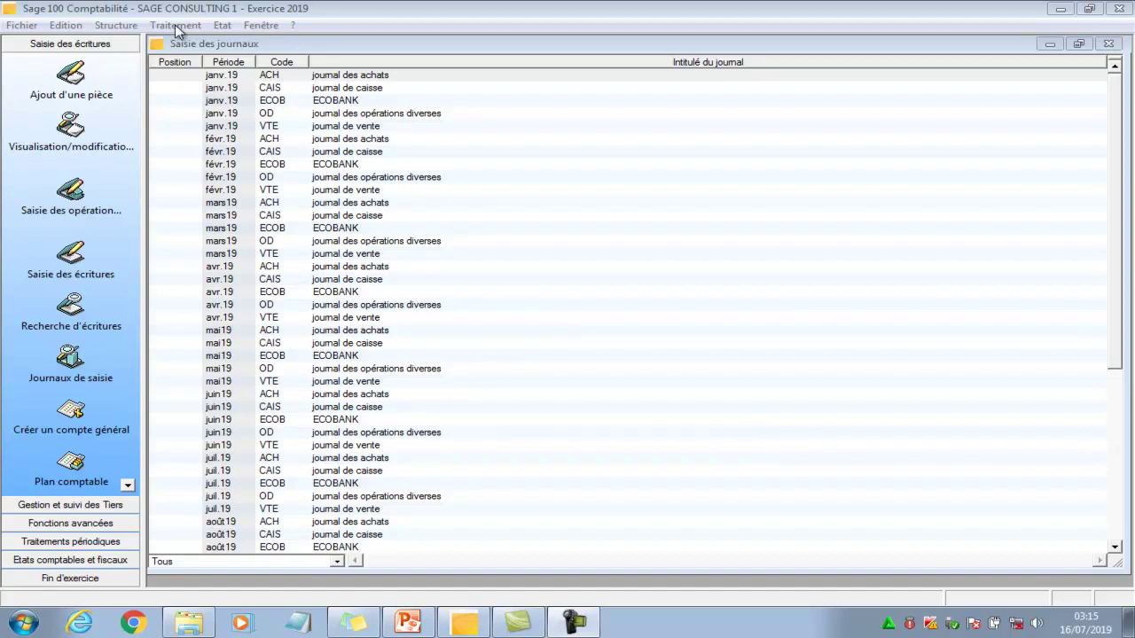
Step: Delete the existing OD code from the analytic journal codes
click(117, 26)
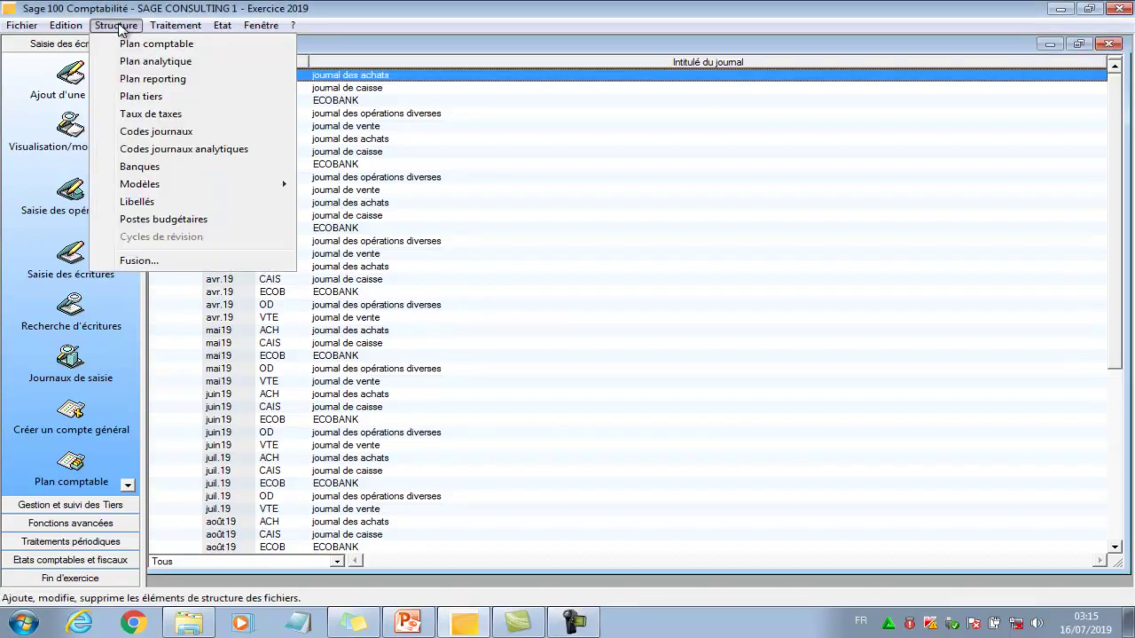
click(147, 150)
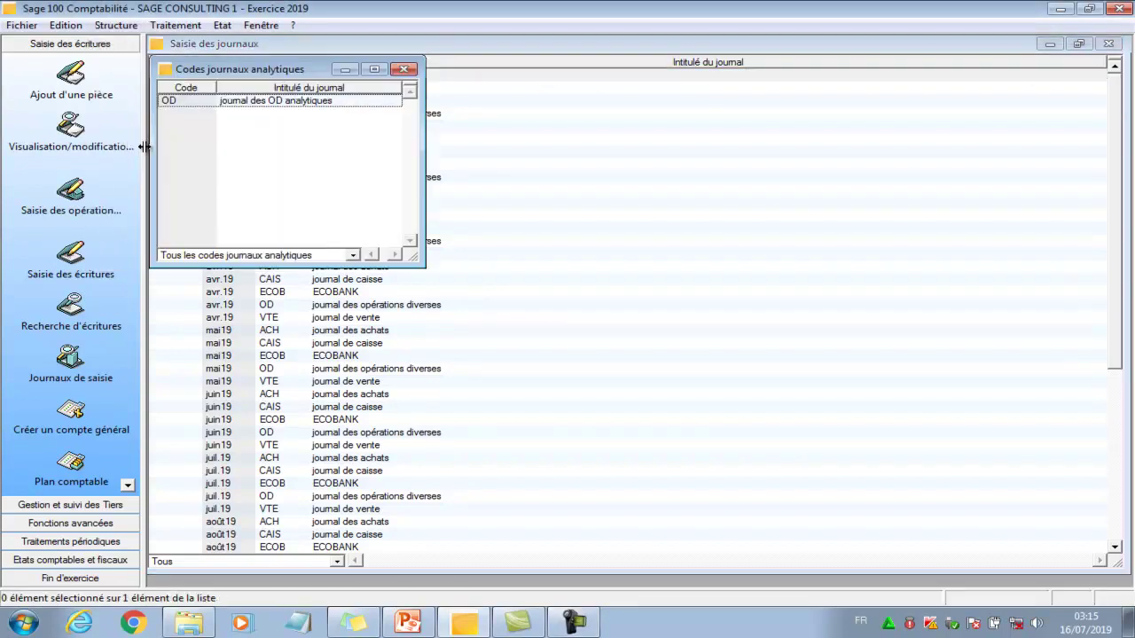
click(248, 103)
right_click(248, 103)
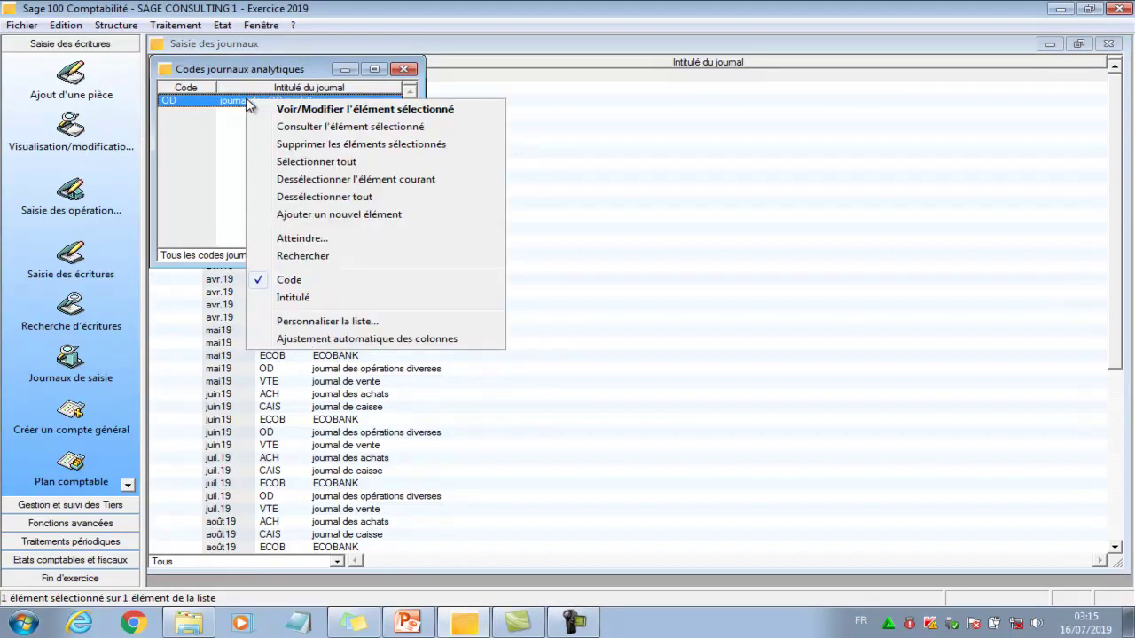
click(287, 145)
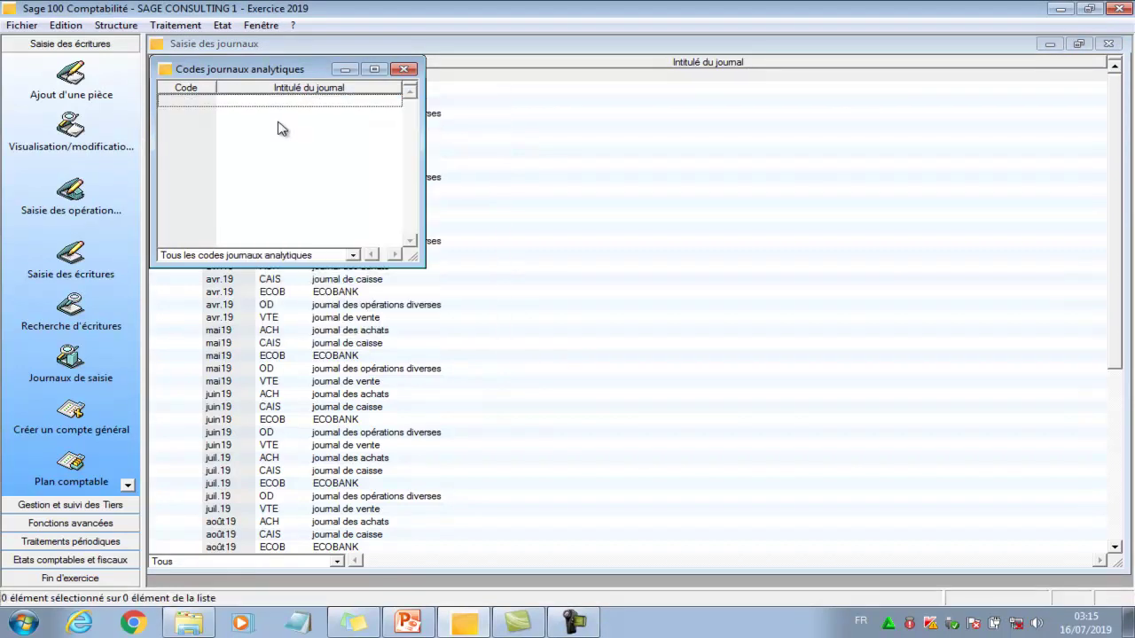
Step: Create an analytic journal with code OD and title "journal des OD analytiques", and close the analytic journal codes list
right_click(278, 129)
click(339, 236)
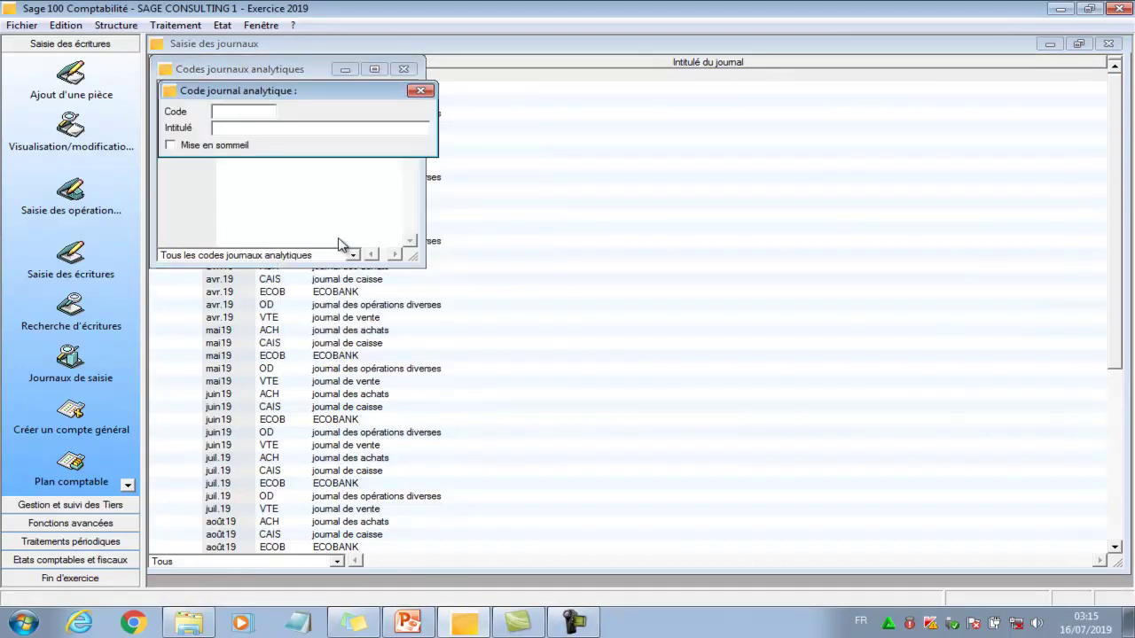
text(OD)
text(jour)
text(nal de)
text(s )
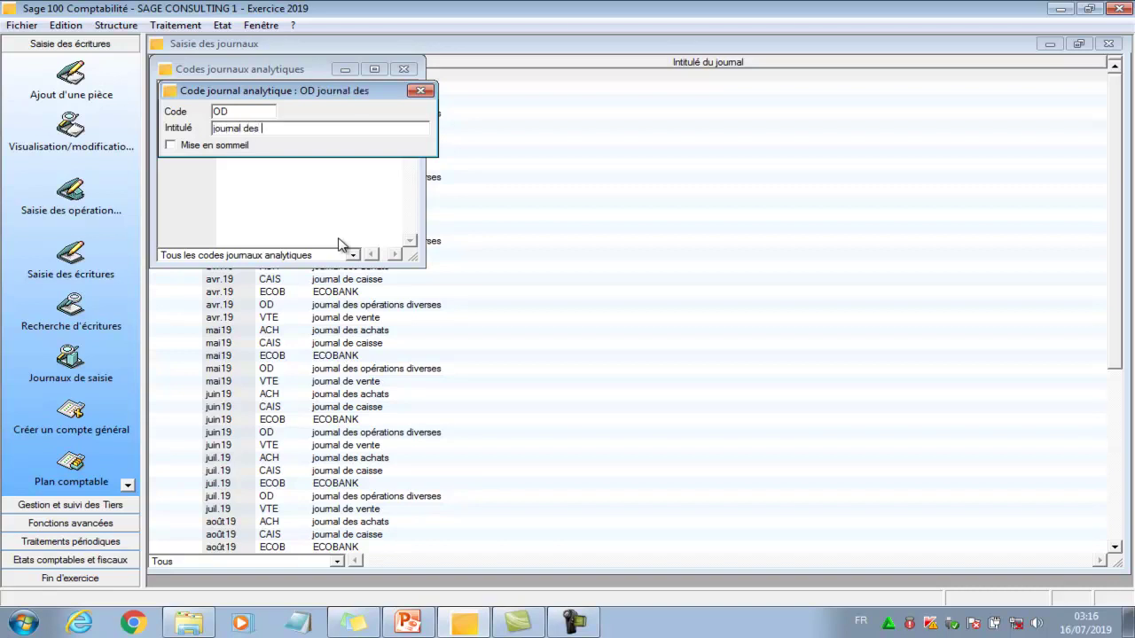
text(OD a)
text(nali)
text(yti)
text(ques)
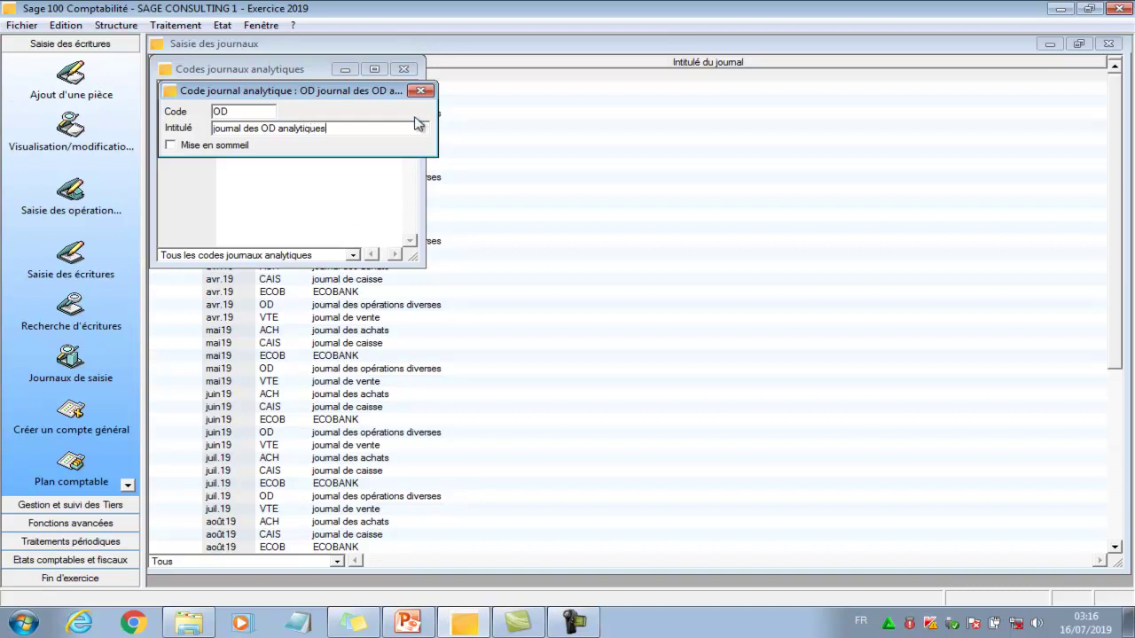
click(423, 90)
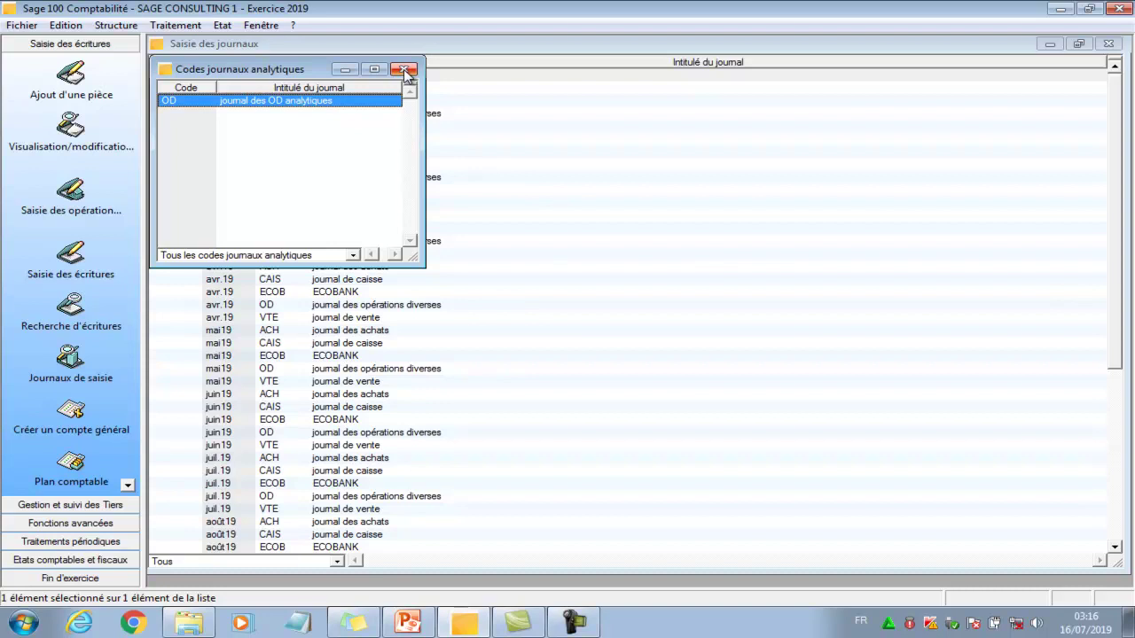
click(404, 70)
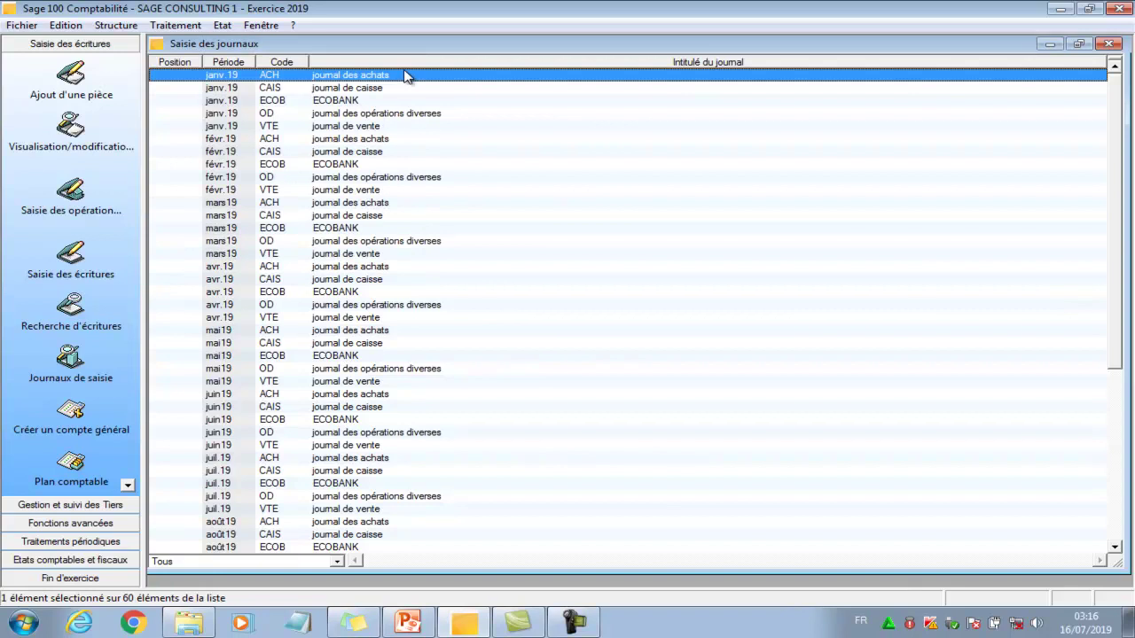
Step: Open the entry form for adding an analytic miscellaneous operation (OD analytique) and enlarge it to full size
click(174, 24)
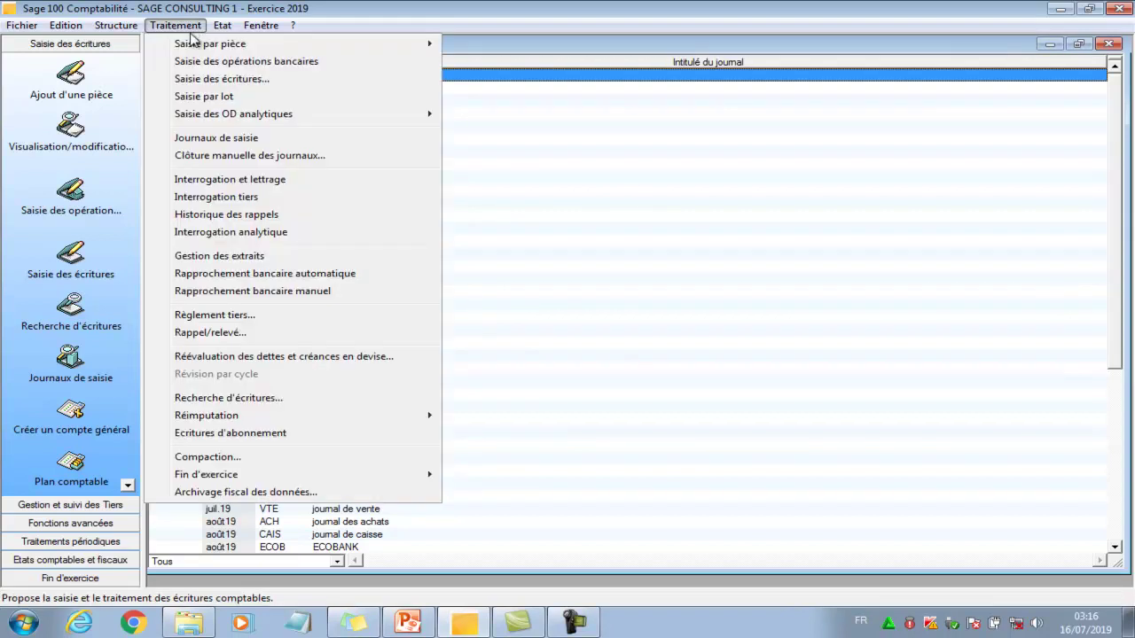
mouse_move(258, 115)
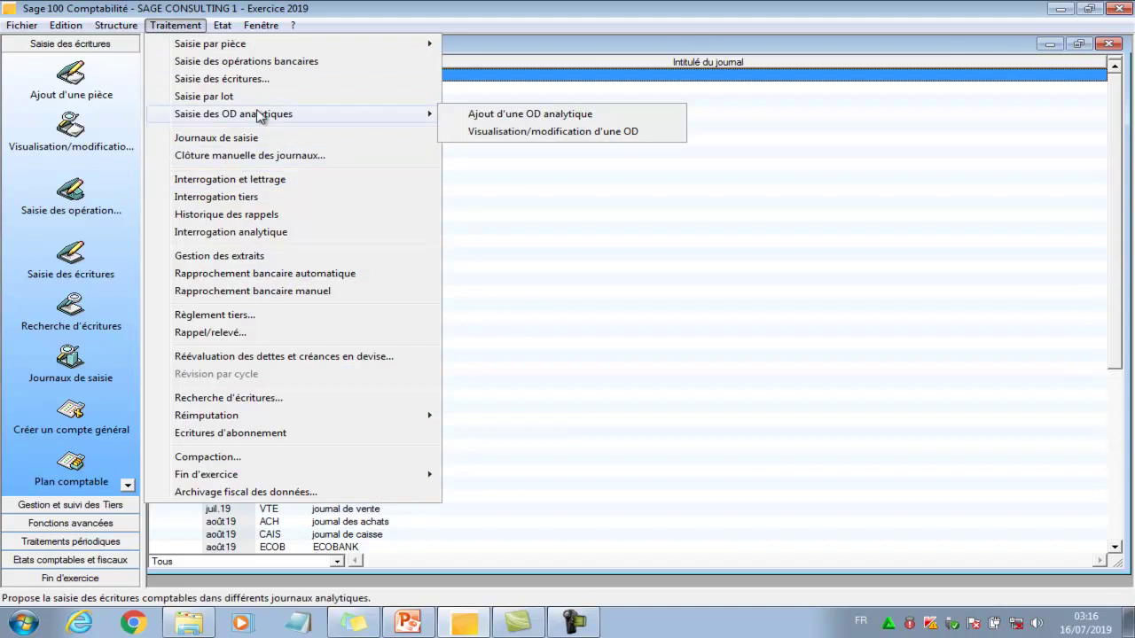
click(498, 116)
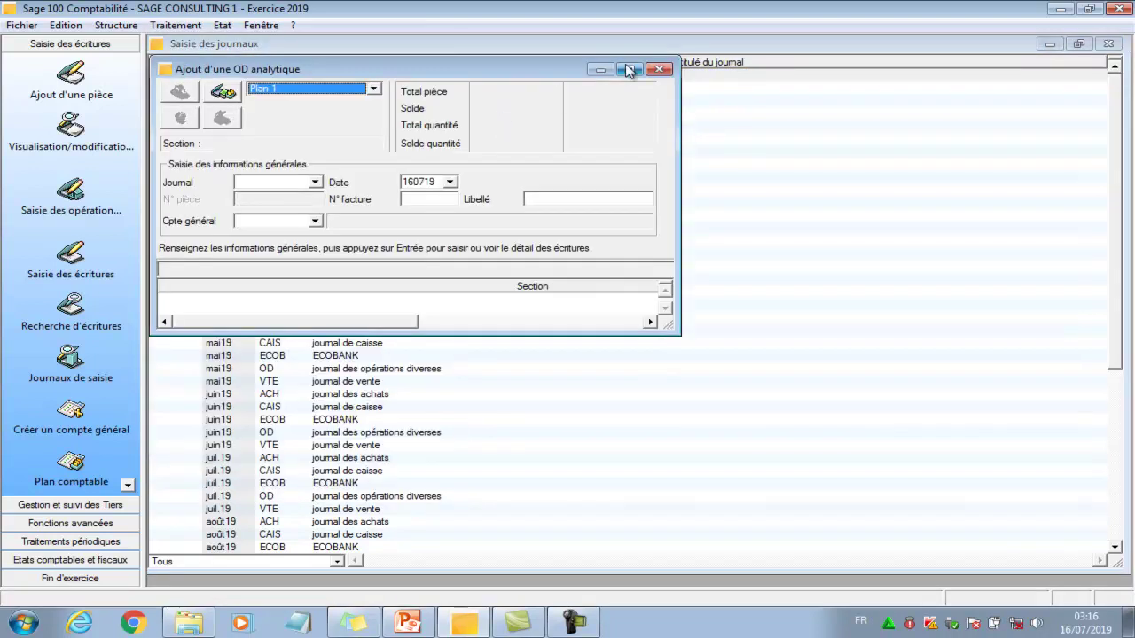
click(627, 70)
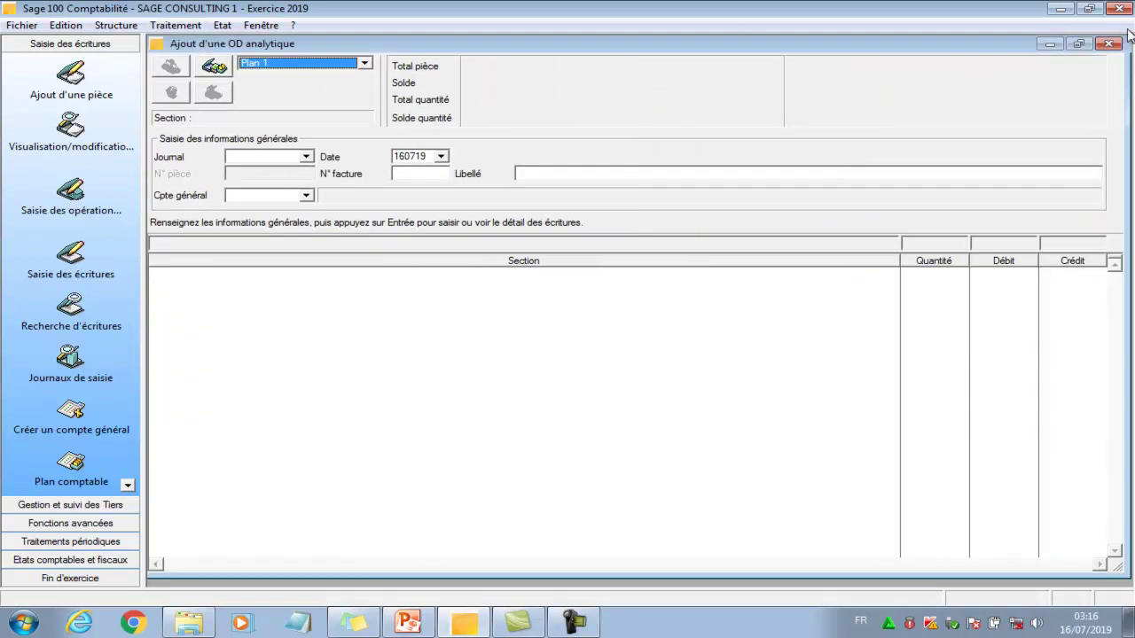
click(576, 618)
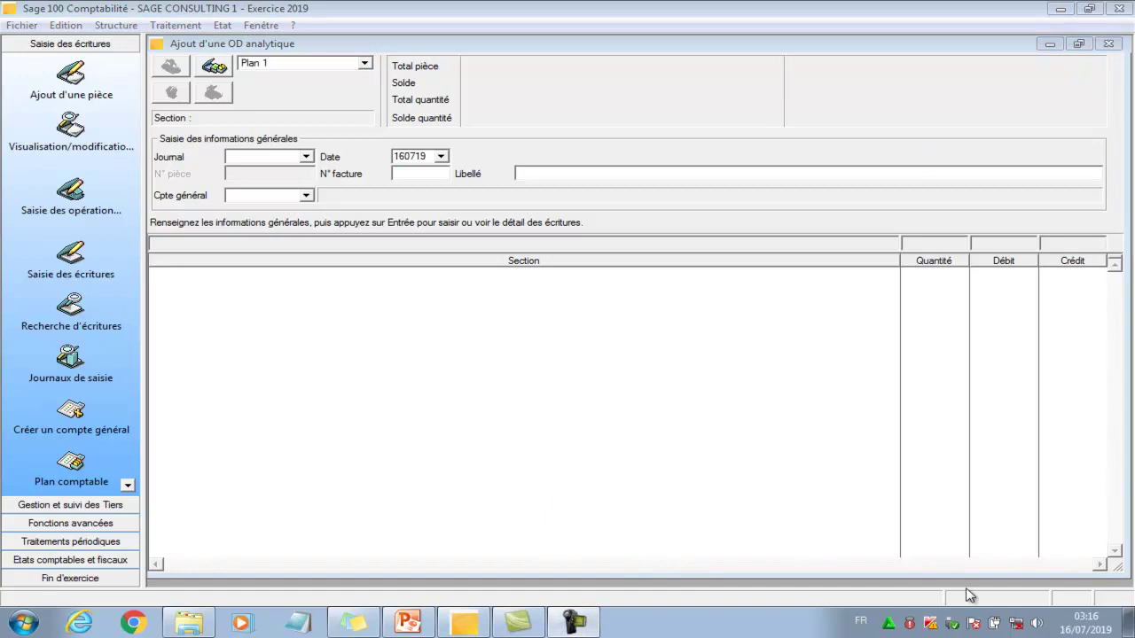